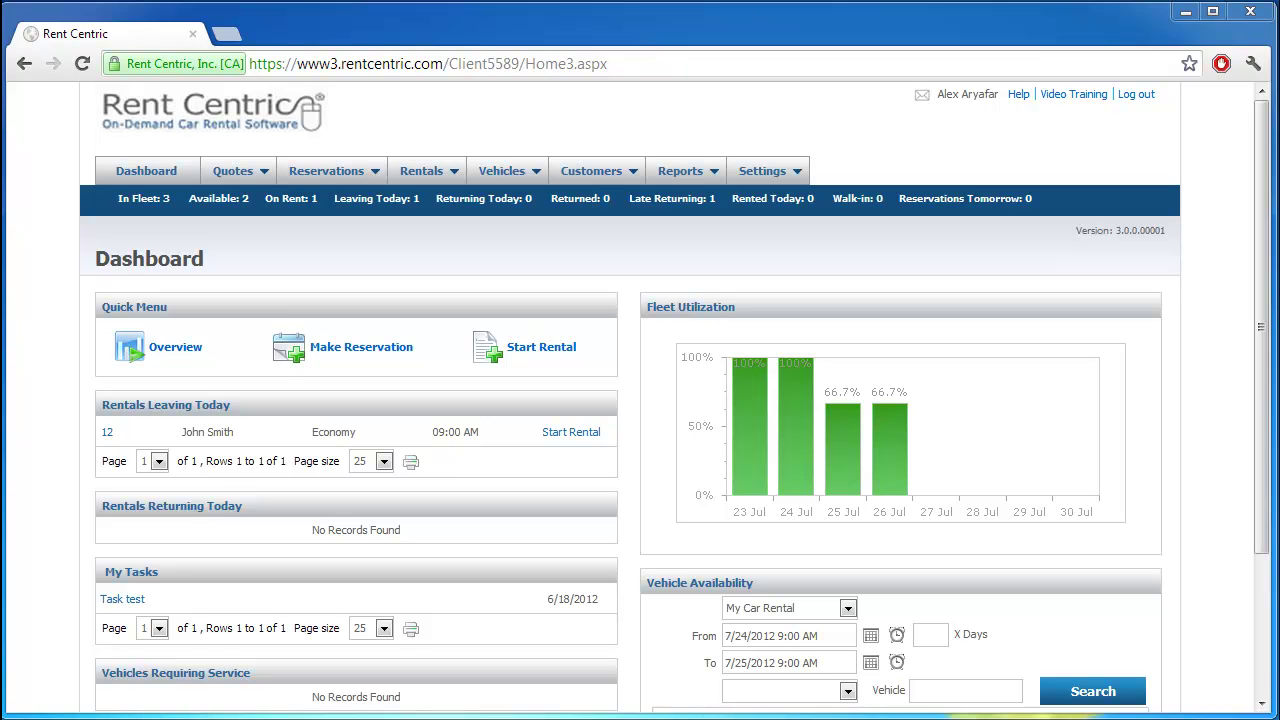
# Step: Start a new quote with a 3-day rental length, 7/23–7/26/2012
pyautogui.moveTo(245, 180)
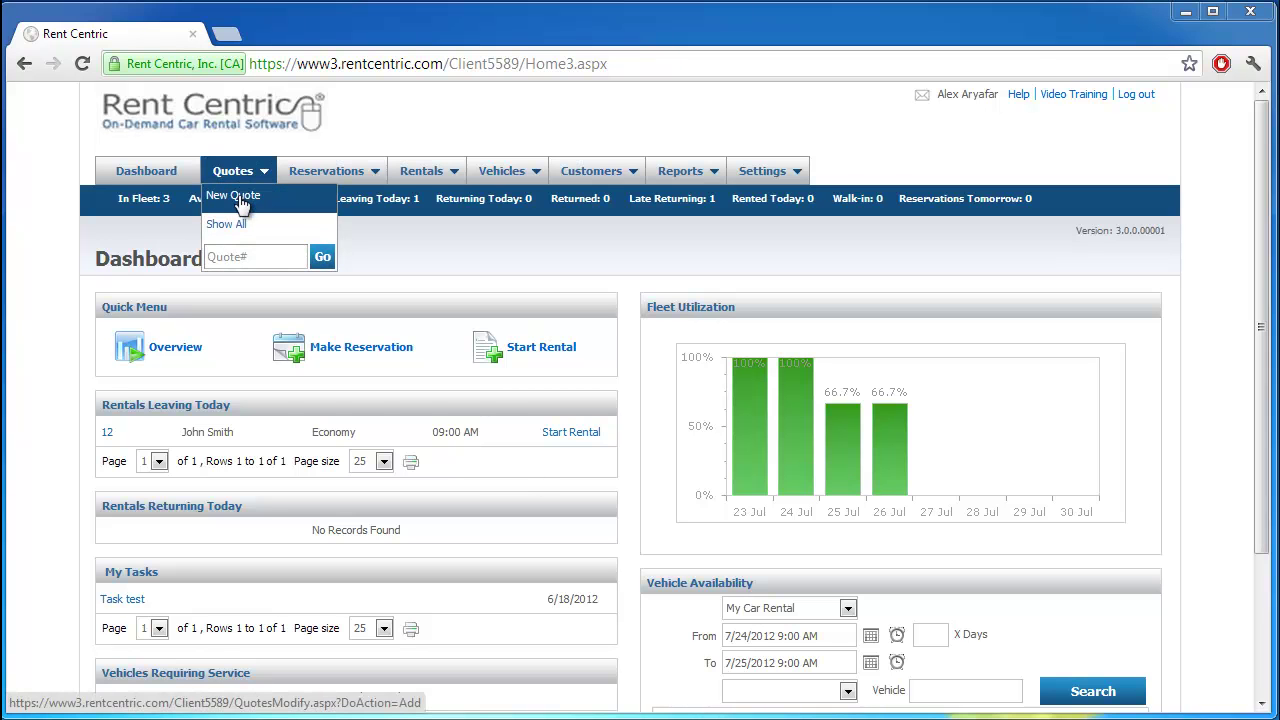
pyautogui.click(240, 198)
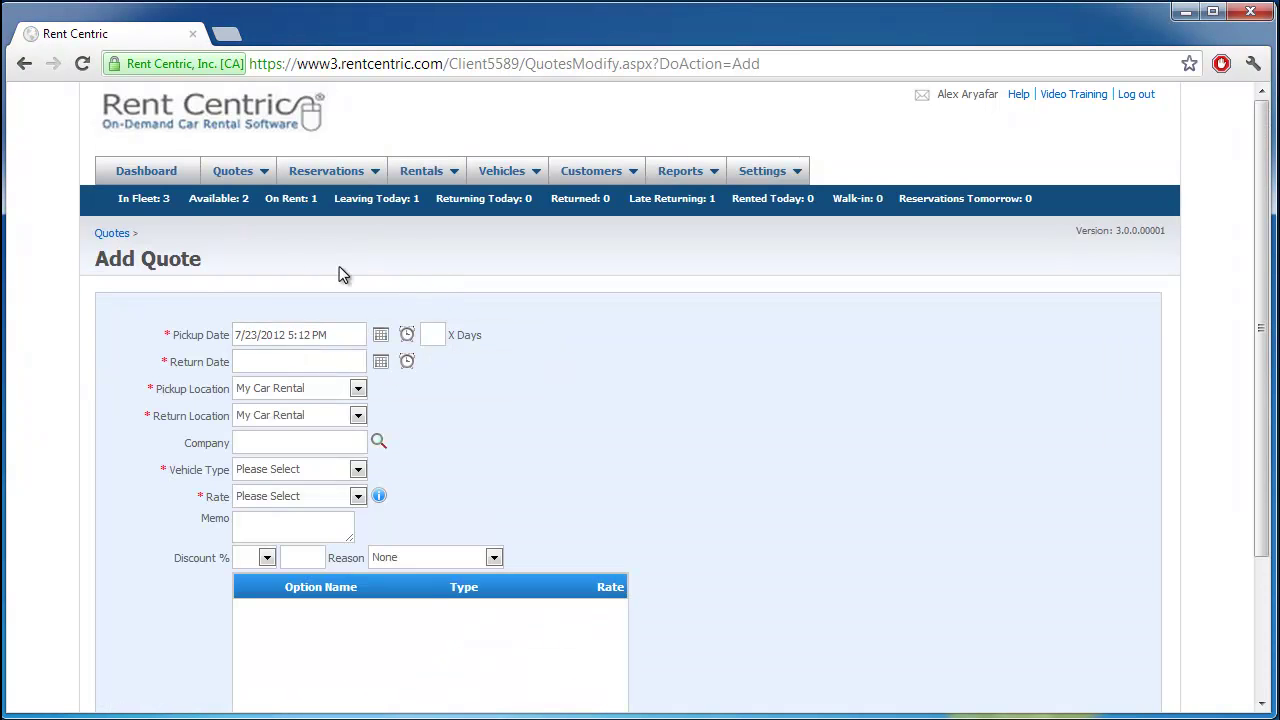
pyautogui.click(435, 332)
pyautogui.write('3')
pyautogui.click(528, 350)
# Step: Choose the Economy vehicle type and the Daily Economy $39.99 rate
pyautogui.click(322, 470)
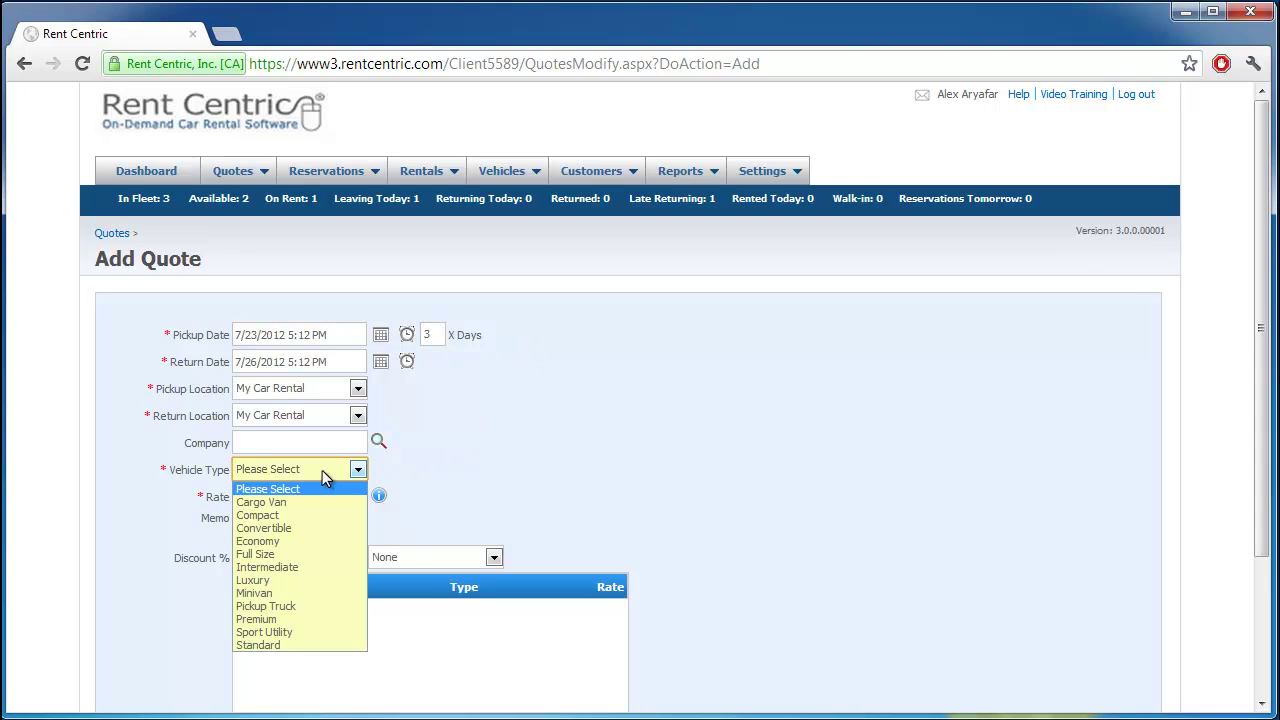
pyautogui.click(310, 544)
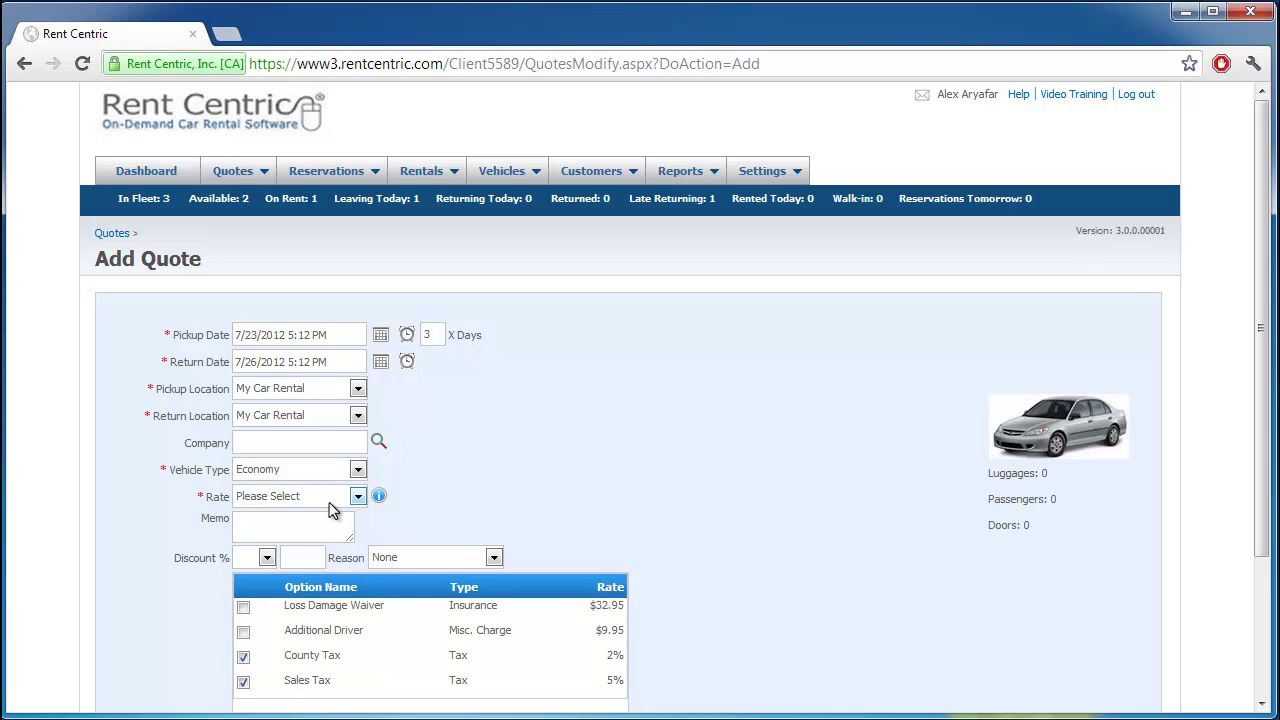
pyautogui.click(335, 498)
pyautogui.click(324, 528)
pyautogui.scroll(-2, 753, 561)
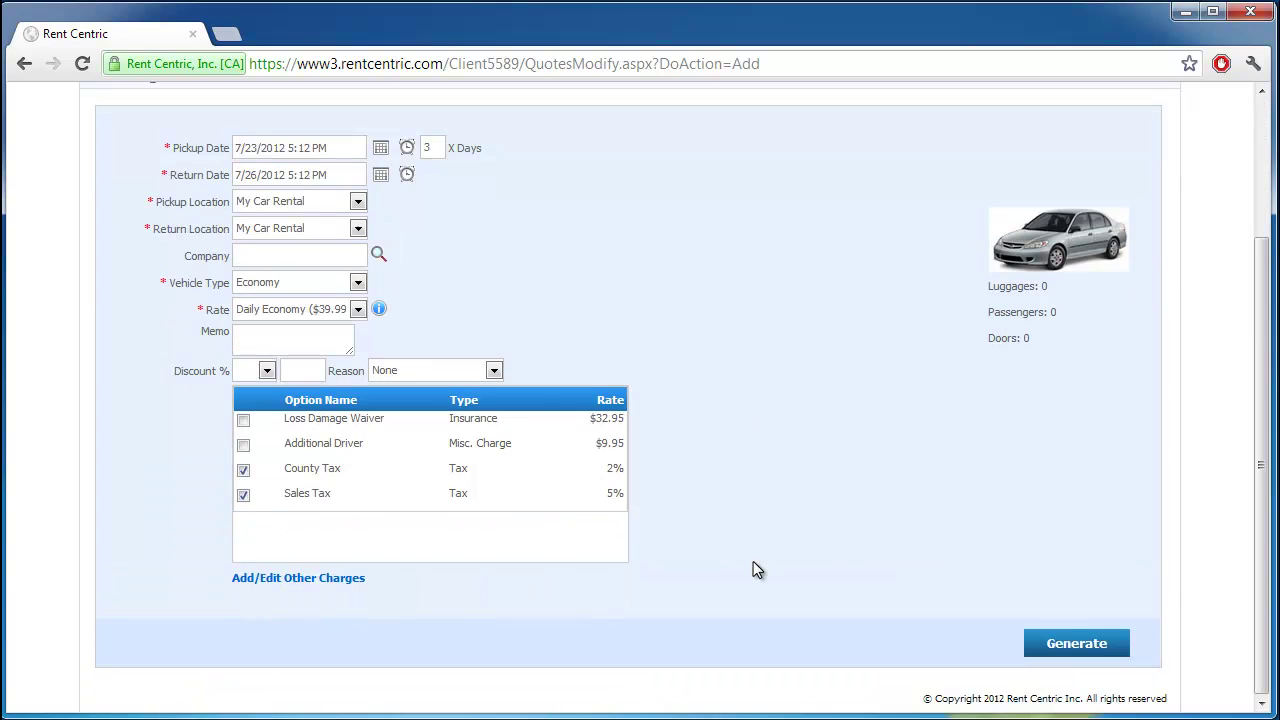
# Step: Generate the charges and review the $128.37 total and the three available Toyotas
pyautogui.click(1066, 640)
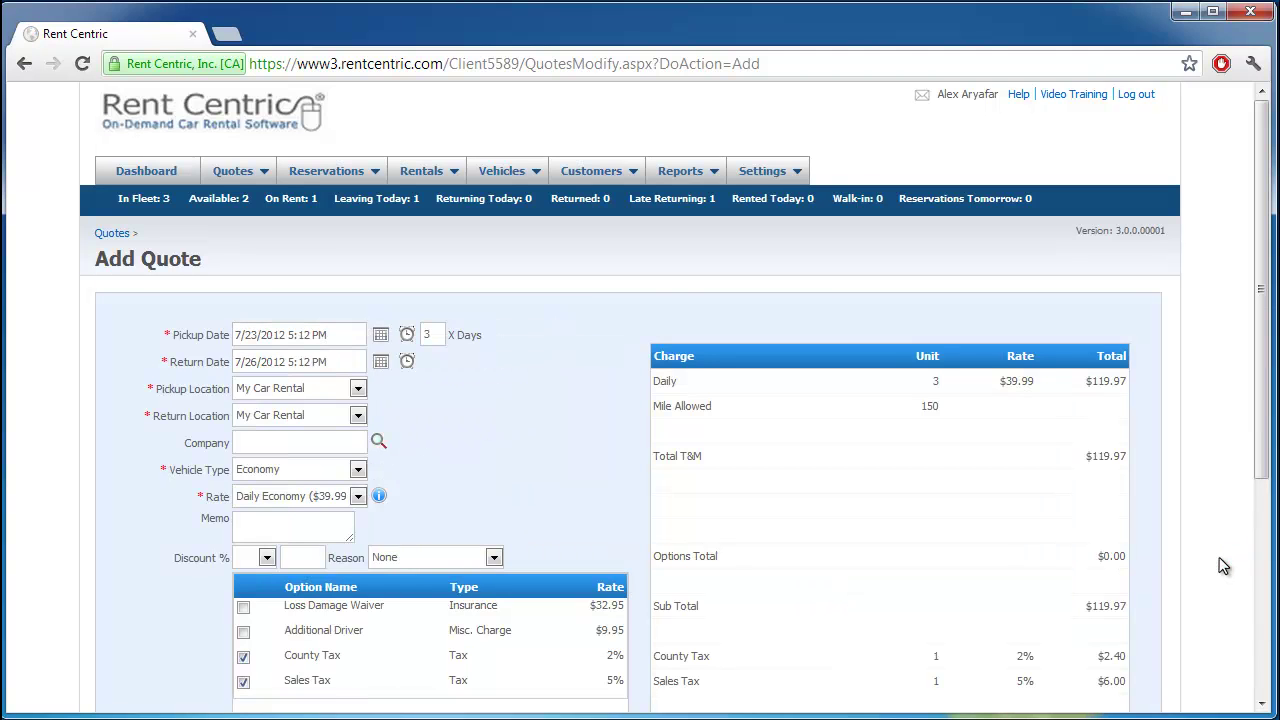
pyautogui.scroll(-1, 1219, 557)
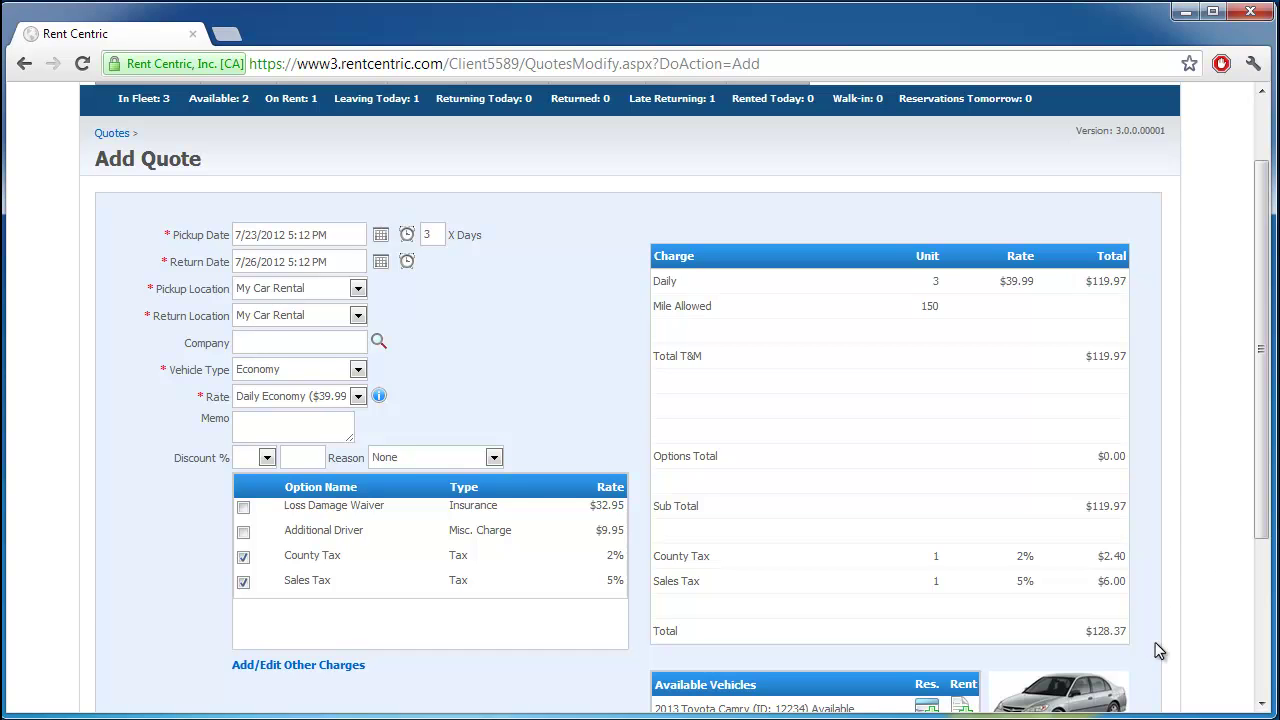
pyautogui.scroll(-1, 1158, 650)
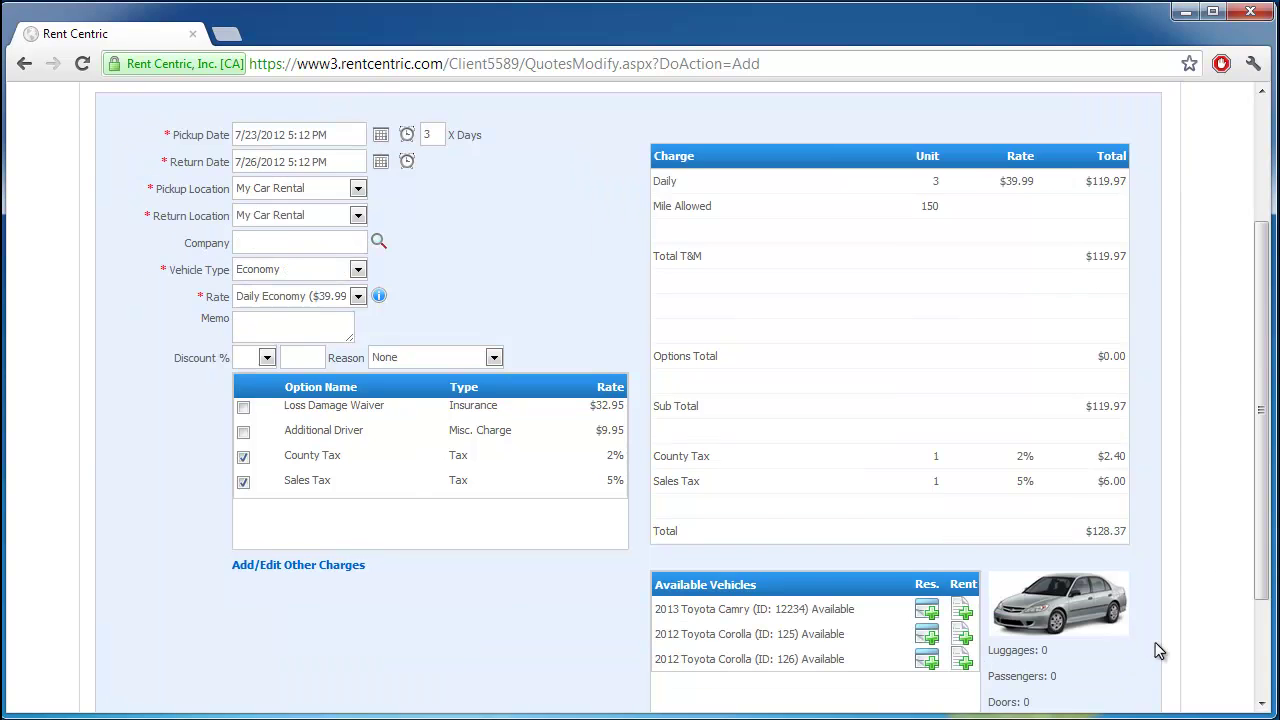
pyautogui.scroll(-1, 1158, 650)
pyautogui.scroll(-1, 1158, 650)
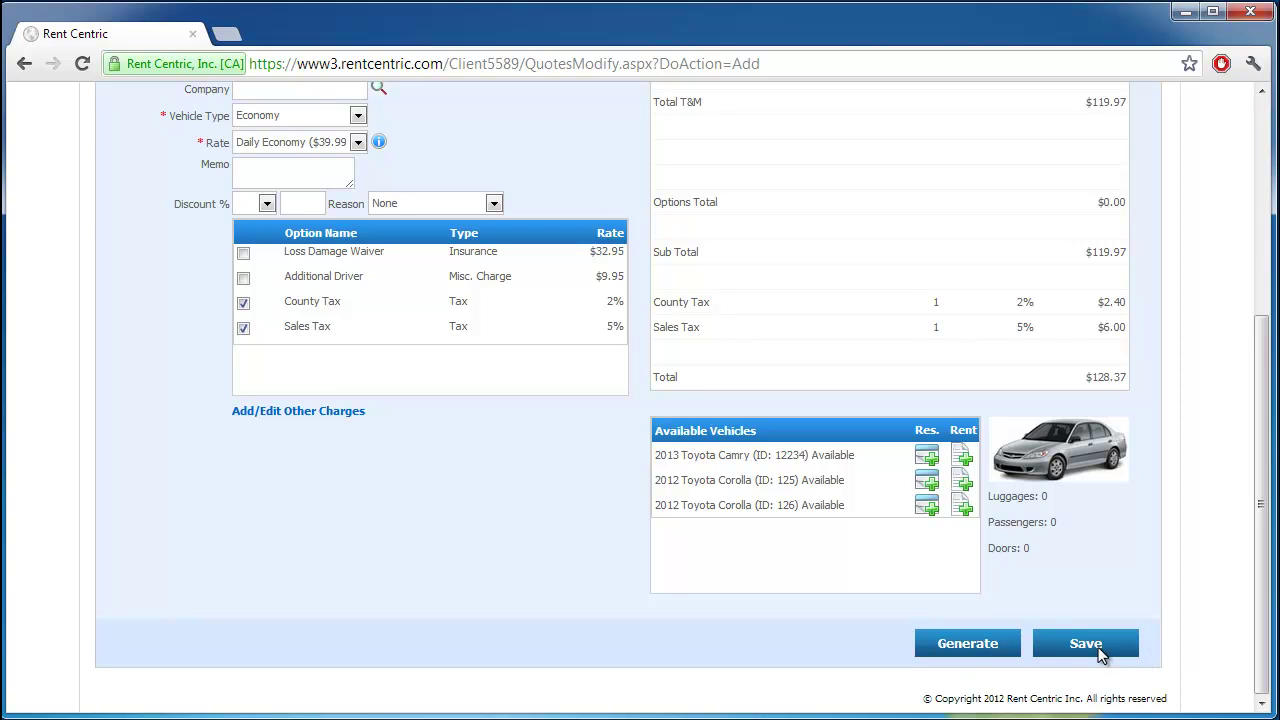
# Step: Enter the customer's first and last name, suggested e-mail address and phone number
pyautogui.click(1098, 648)
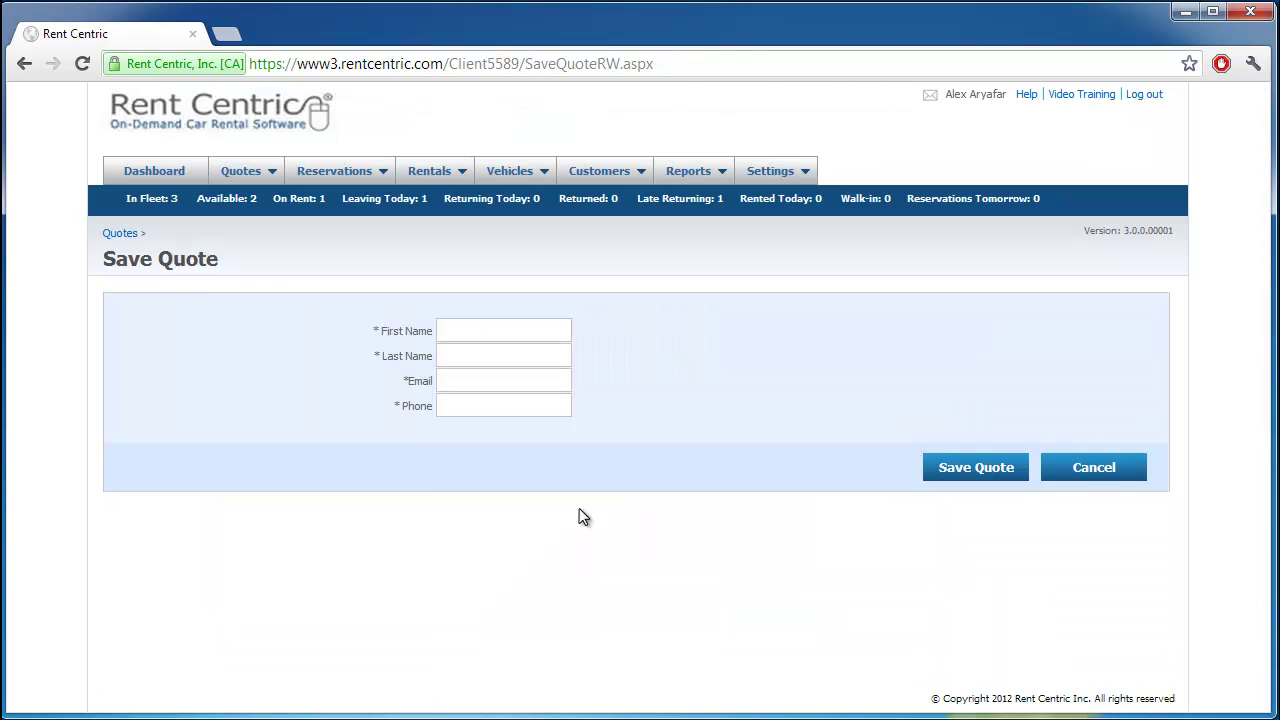
pyautogui.click(487, 330)
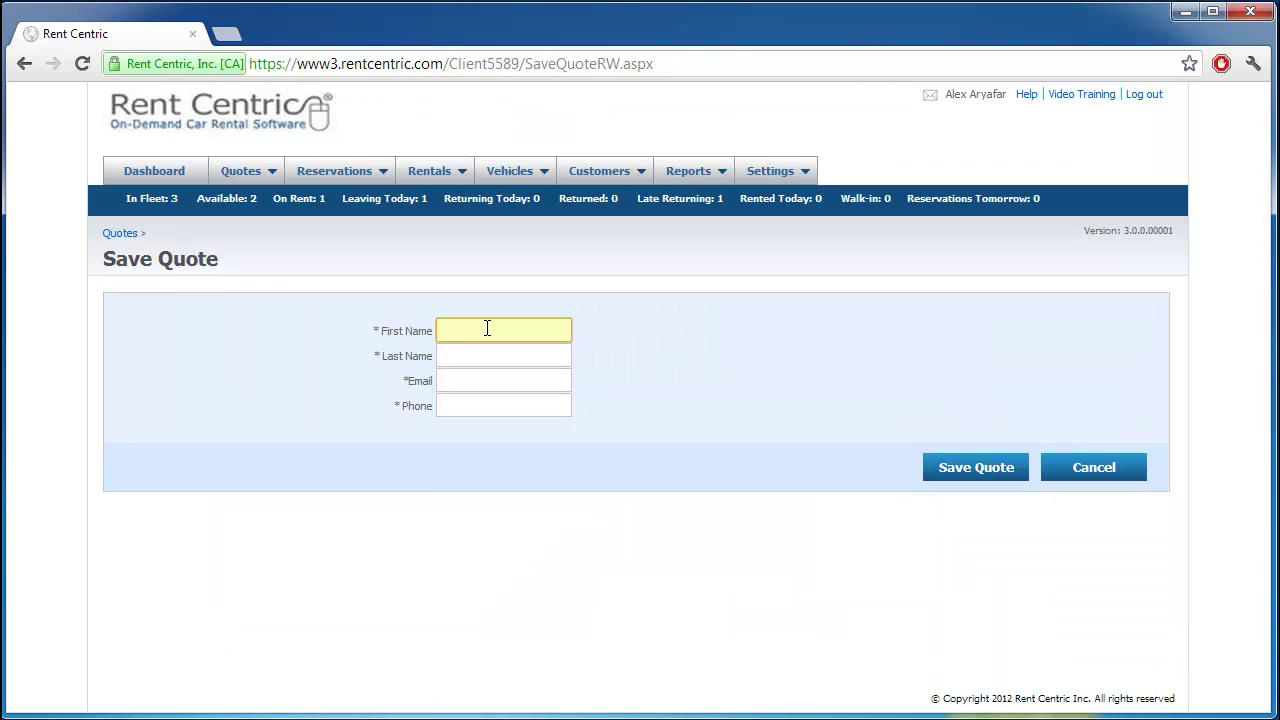
pyautogui.write('John')
pyautogui.press('Tab')
pyautogui.write('Smith')
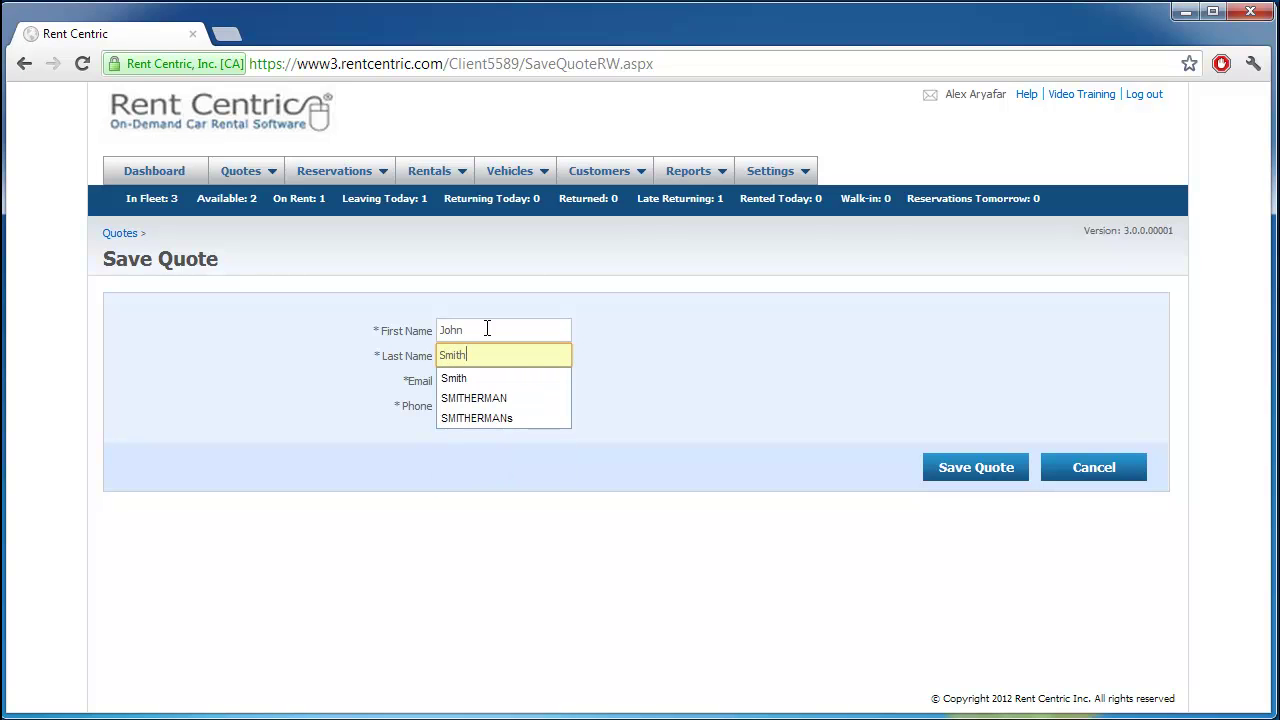
pyautogui.press('Tab')
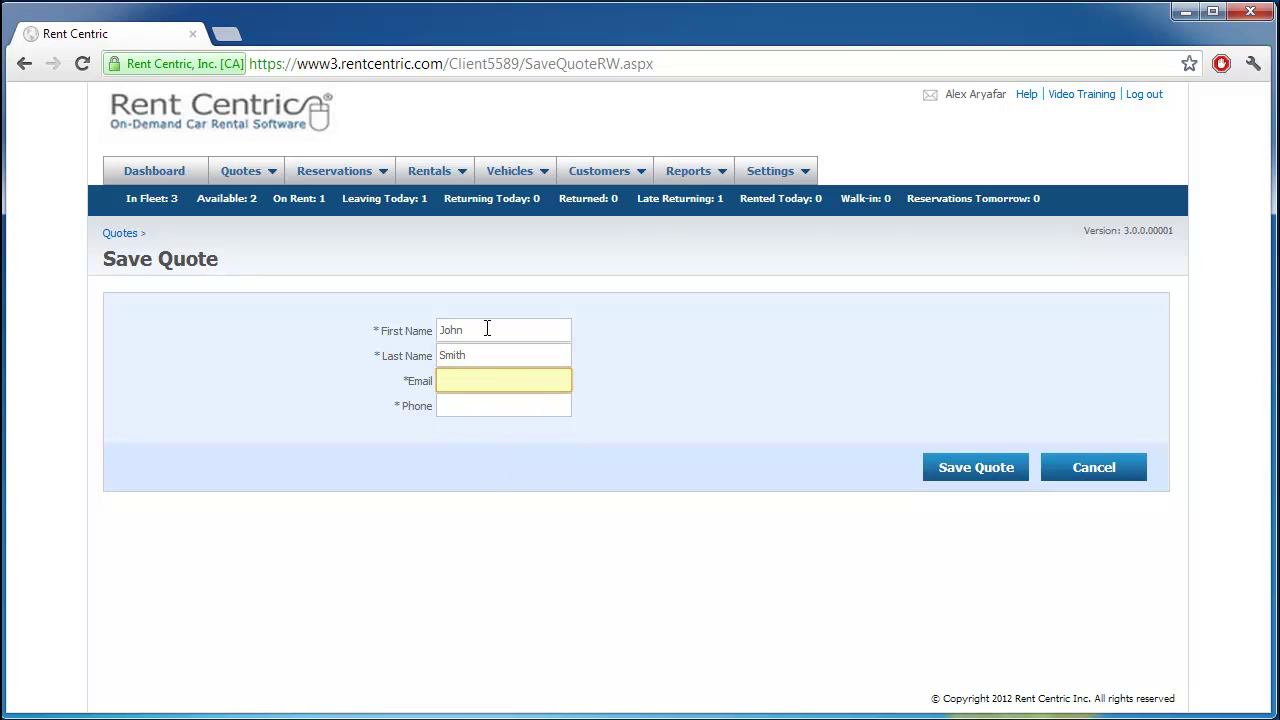
pyautogui.write('j')
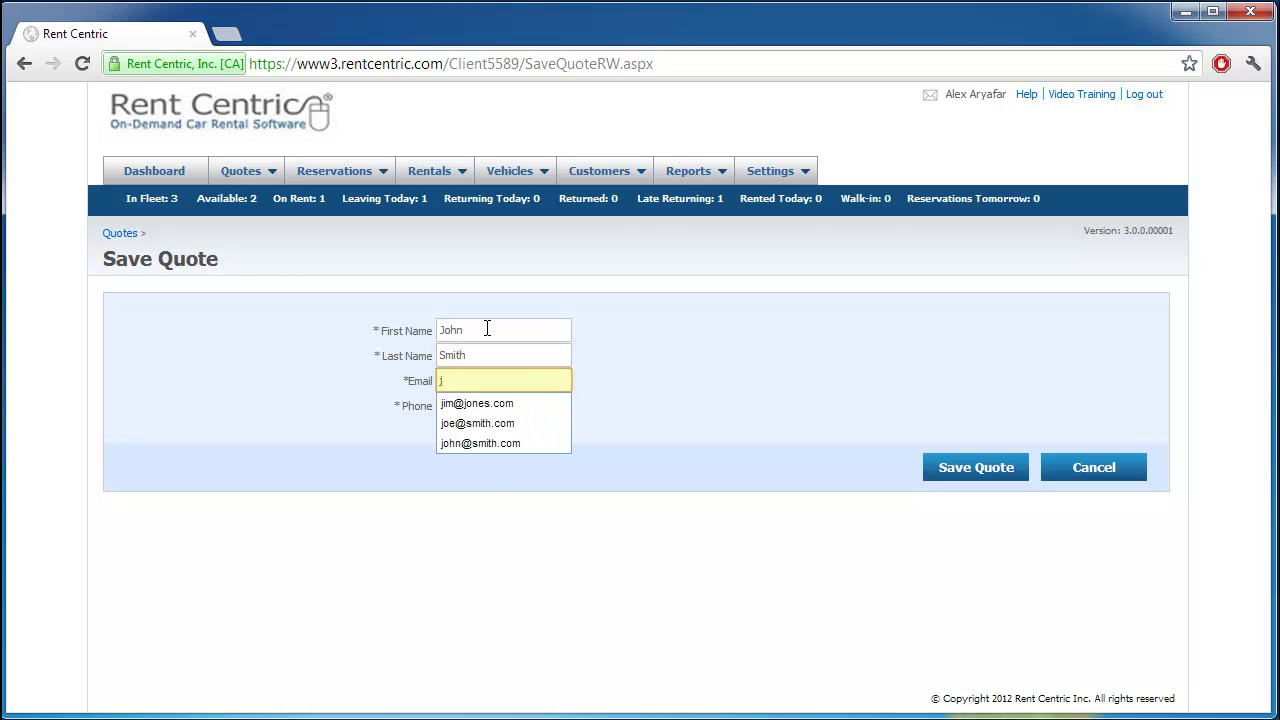
pyautogui.press('Down')
pyautogui.press('Down')
pyautogui.press('Tab')
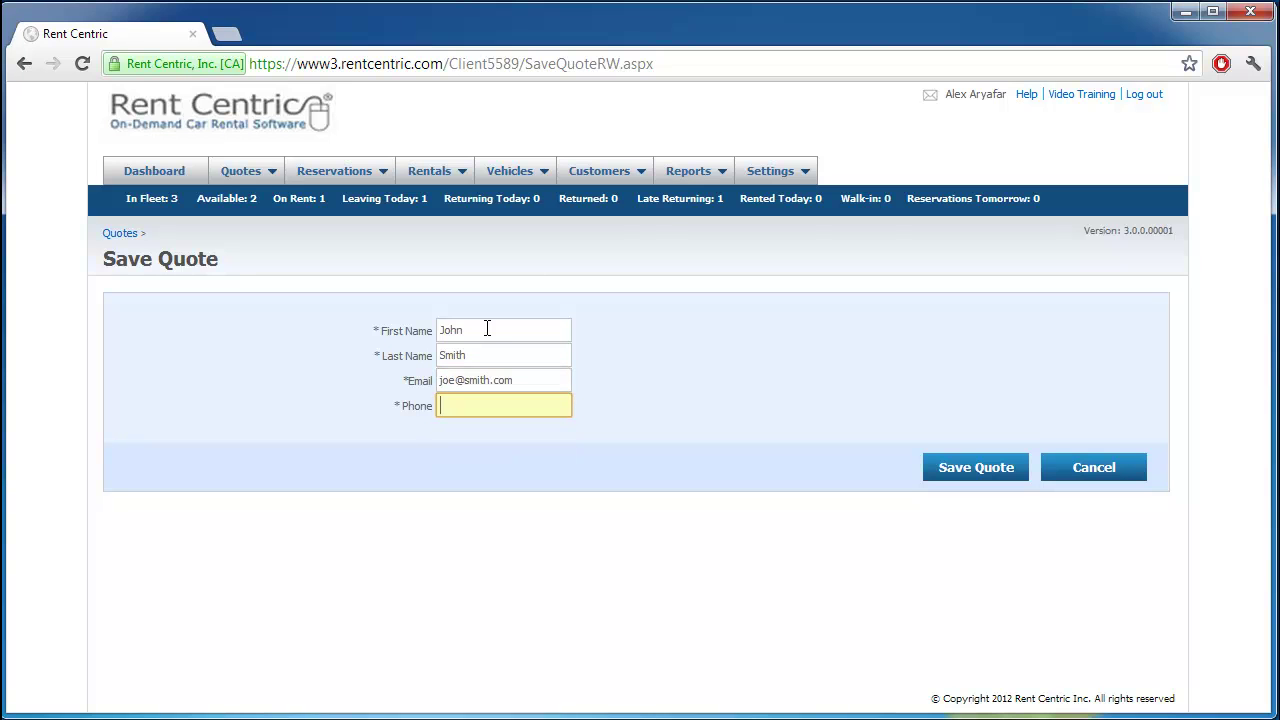
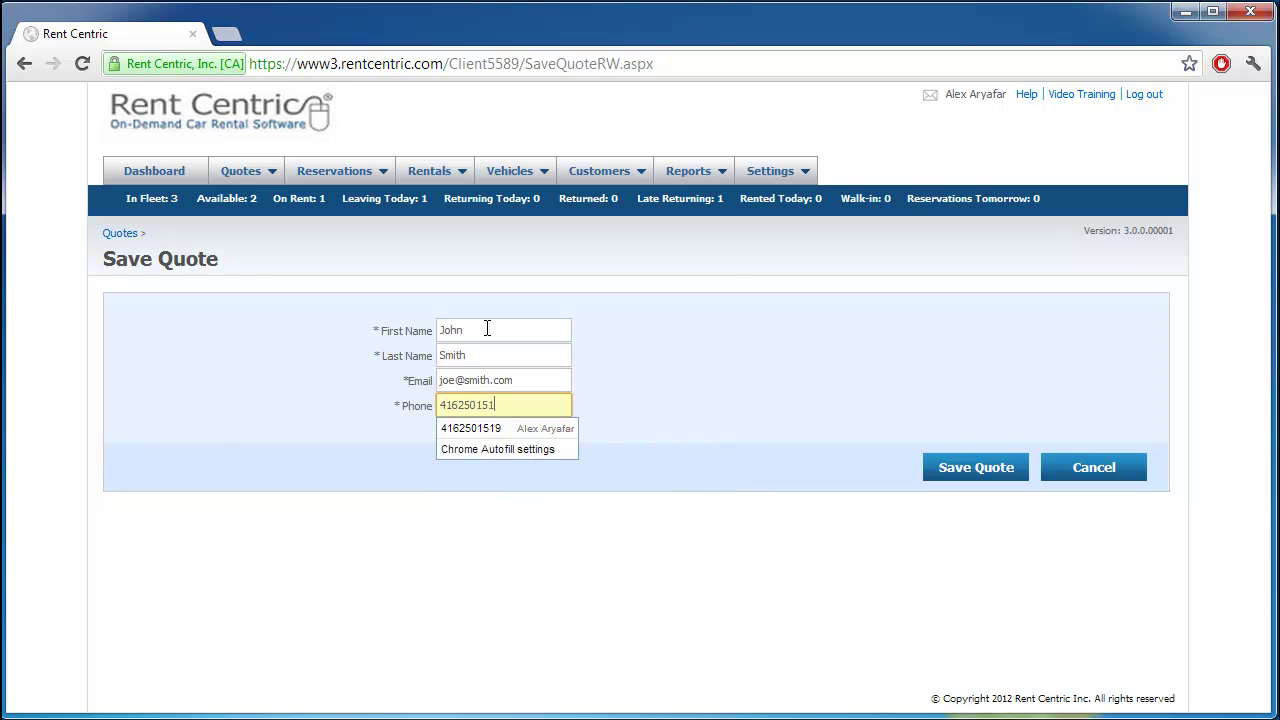
pyautogui.click(687, 368)
# Step: Save the quote as Quote#104 and preview it in the Email Quote form
pyautogui.click(986, 472)
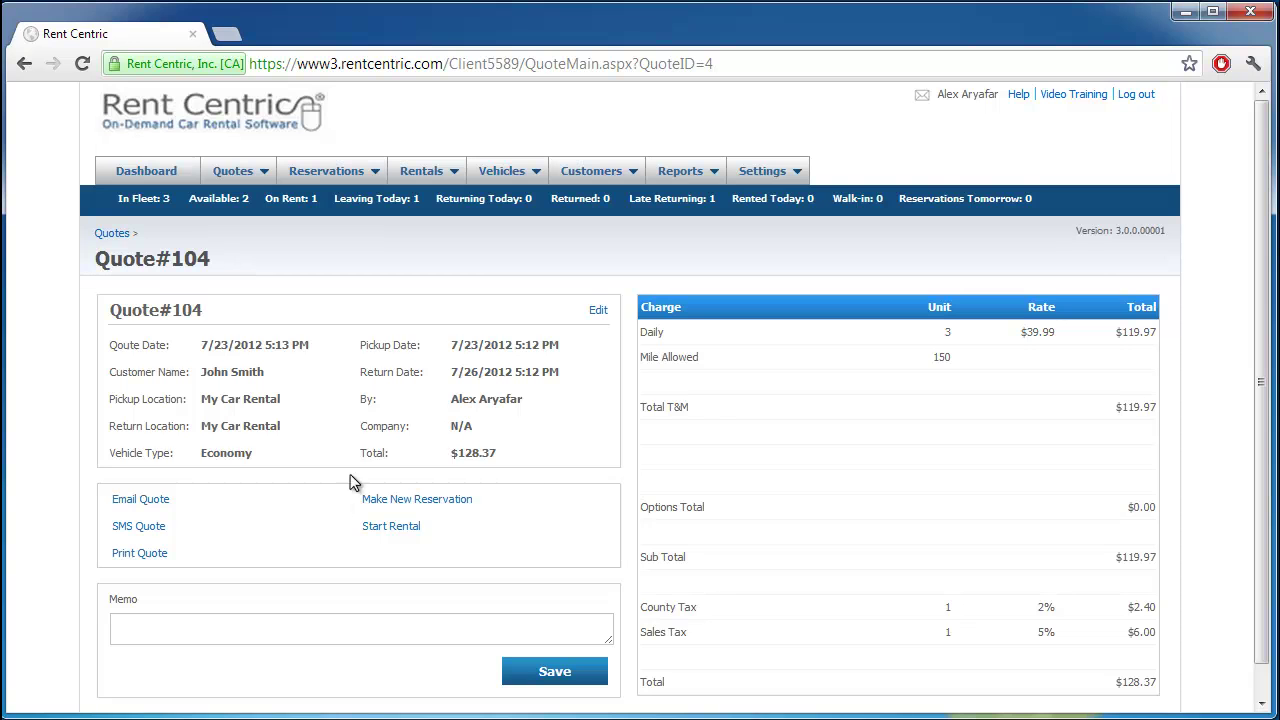
pyautogui.click(157, 505)
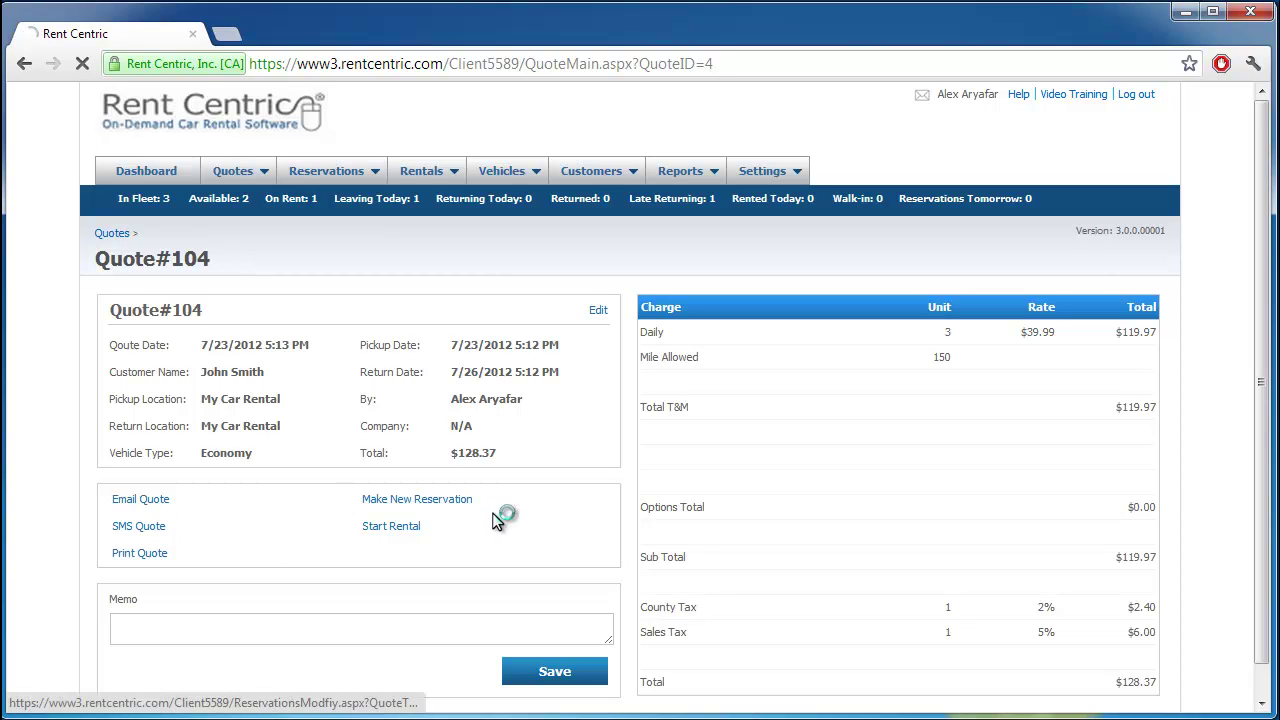
pyautogui.scroll(-10, 769, 524)
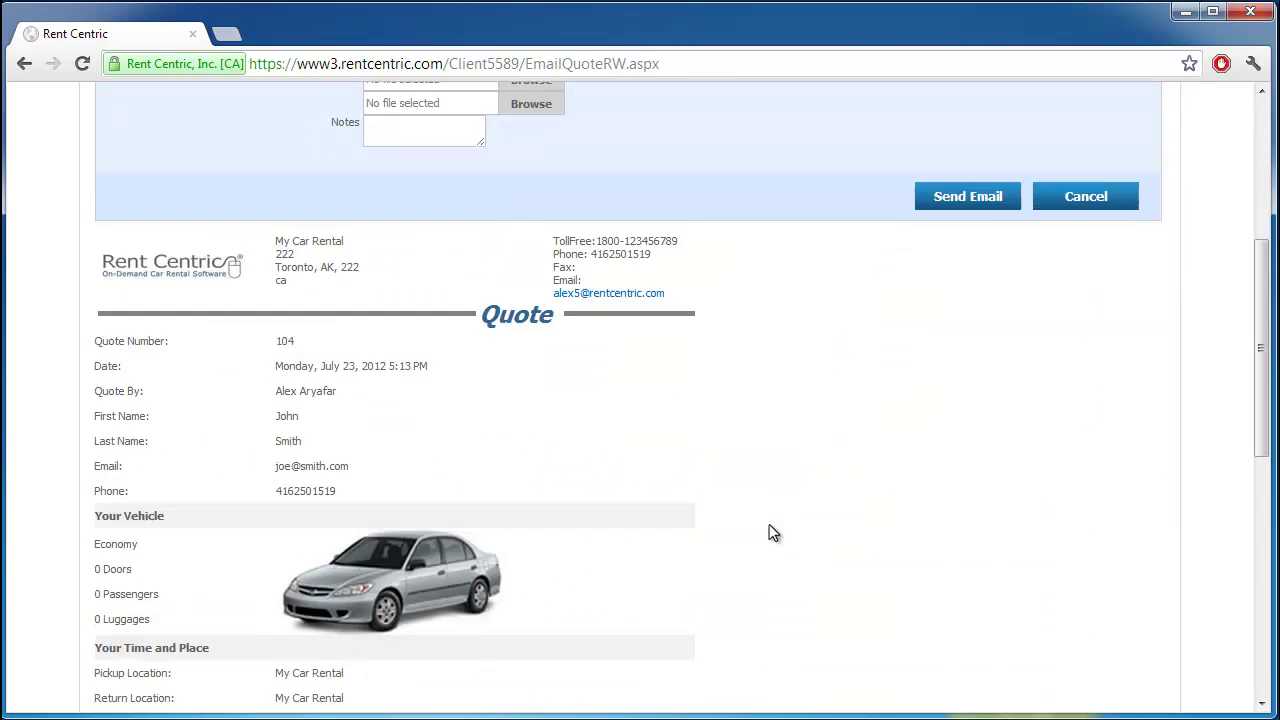
pyautogui.scroll(-2, 769, 530)
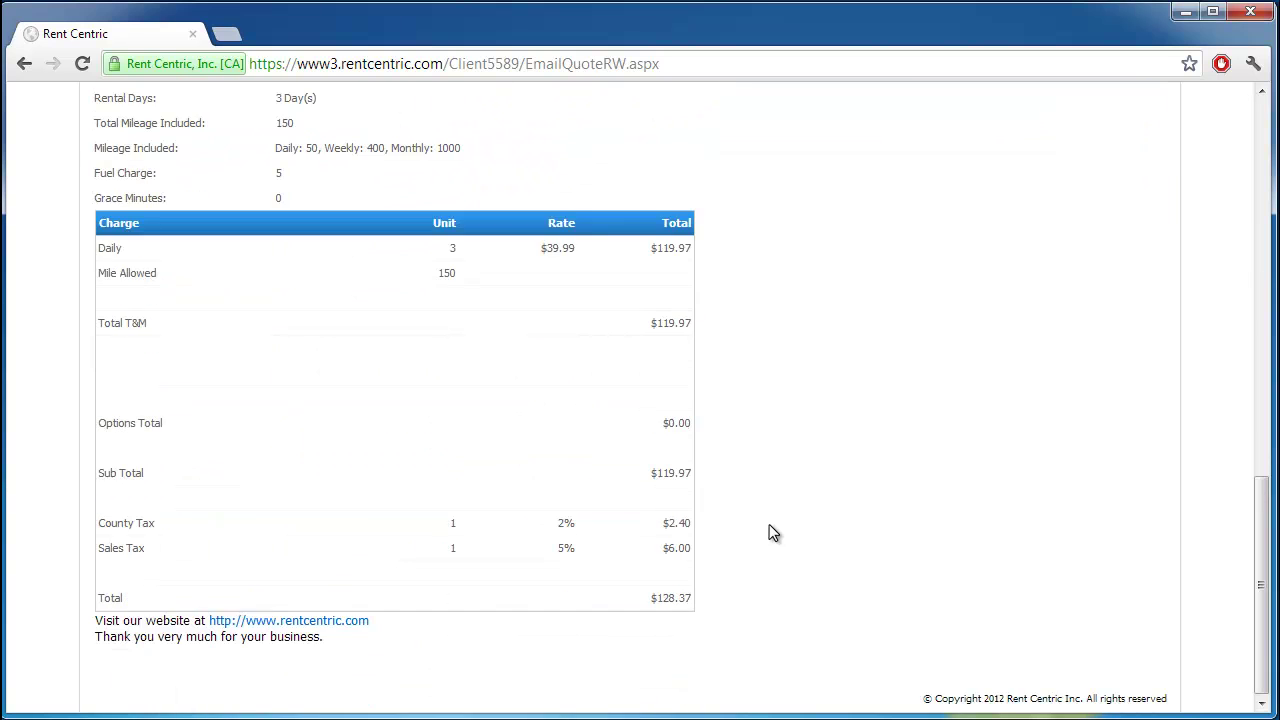
pyautogui.scroll(15, 769, 530)
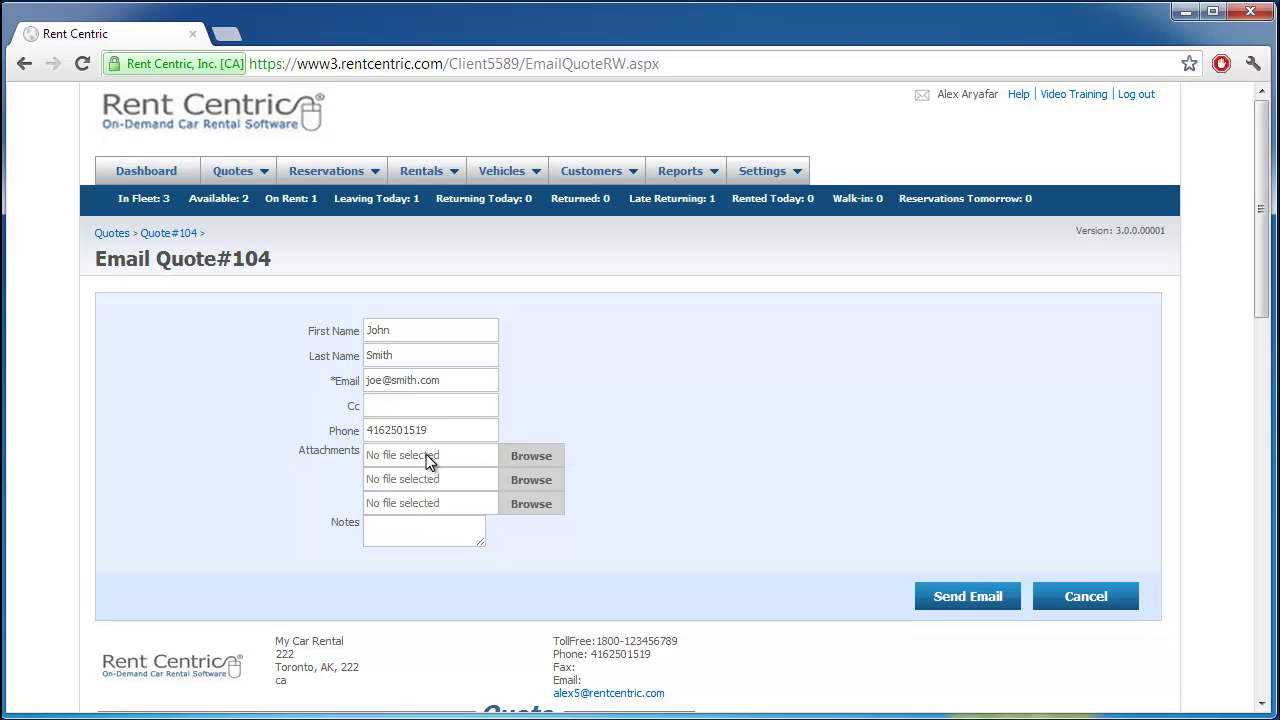
# Step: Look over the SMS quote form and provider list, then return to Quote#104 unsent
pyautogui.click(24, 63)
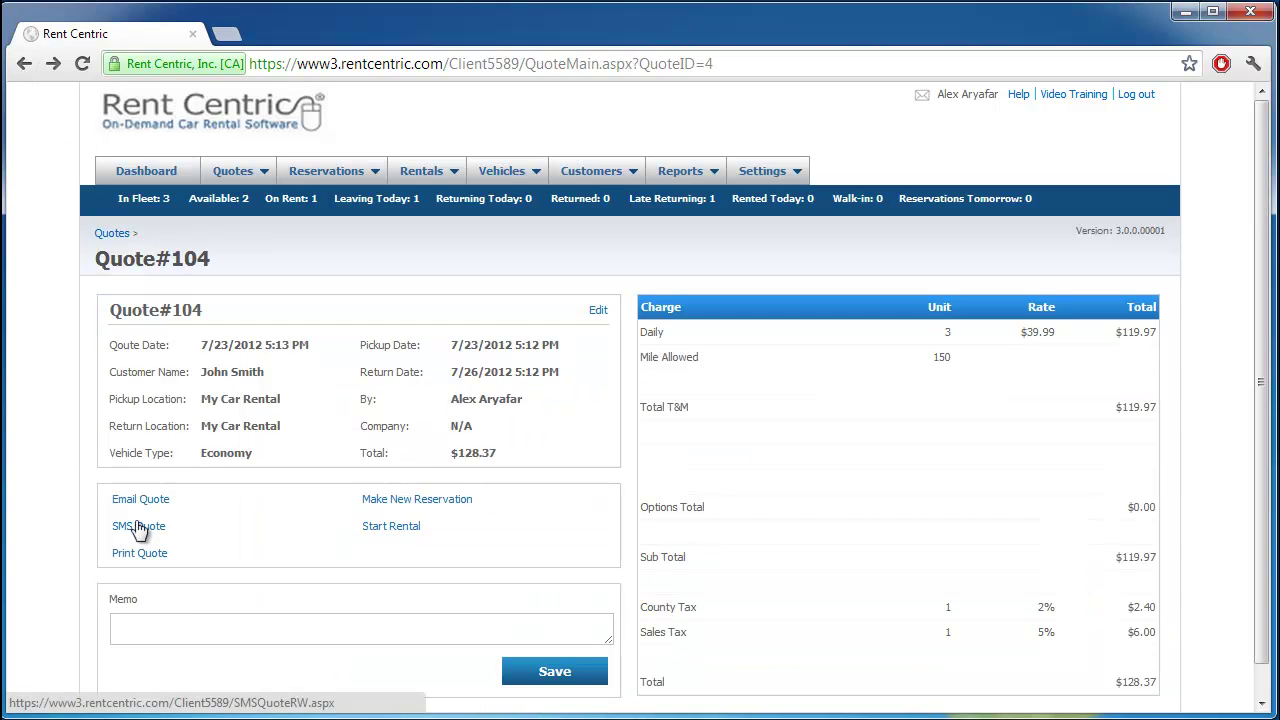
pyautogui.click(128, 525)
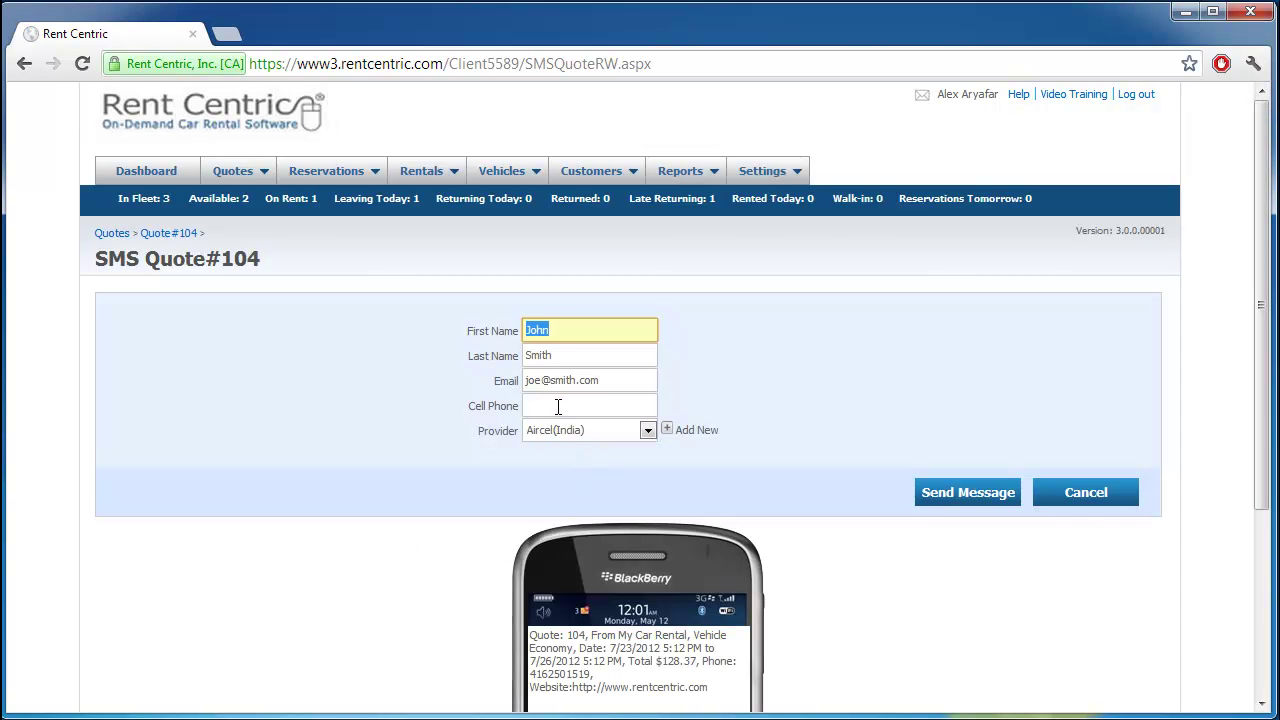
pyautogui.click(558, 406)
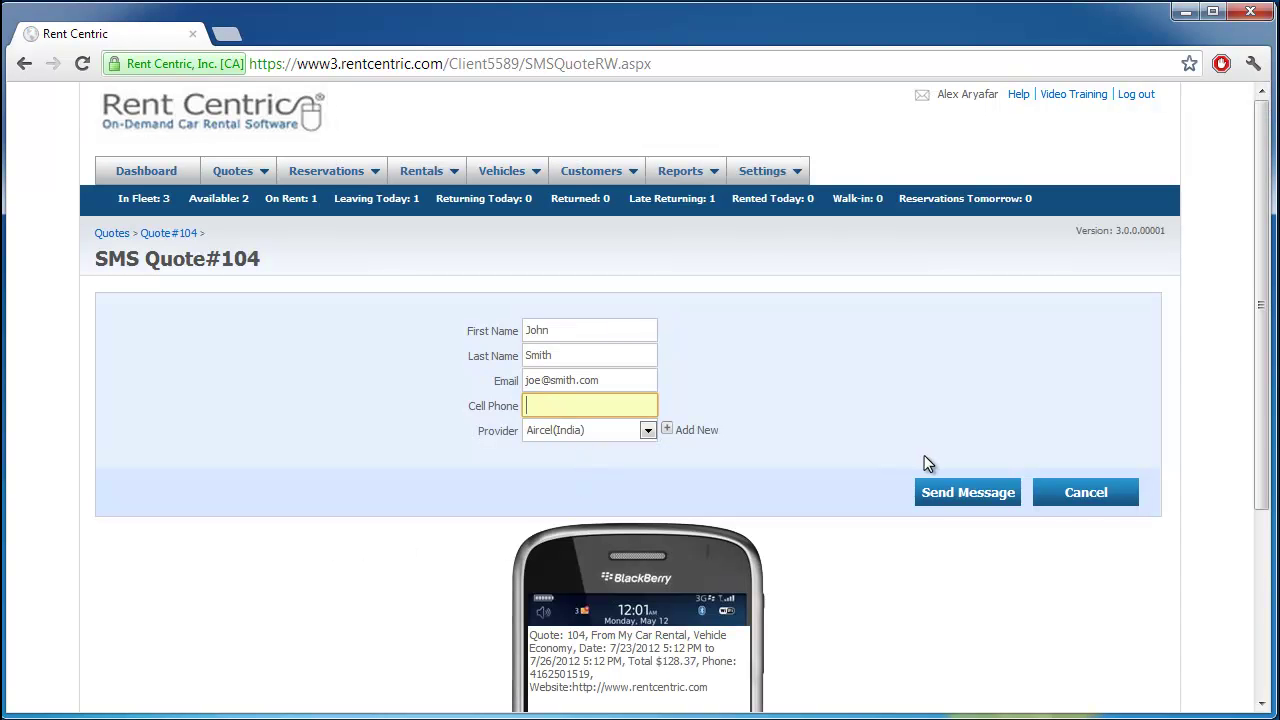
pyautogui.click(645, 430)
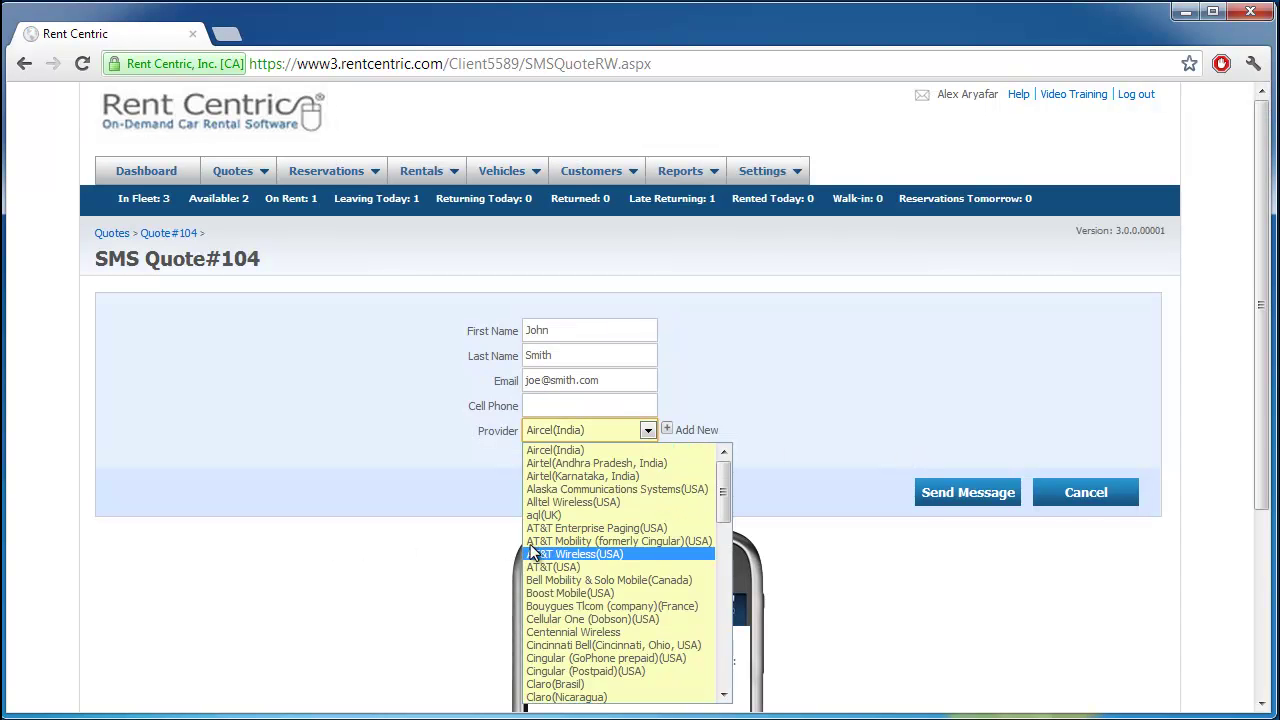
pyautogui.click(298, 540)
pyautogui.scroll(-3, 298, 540)
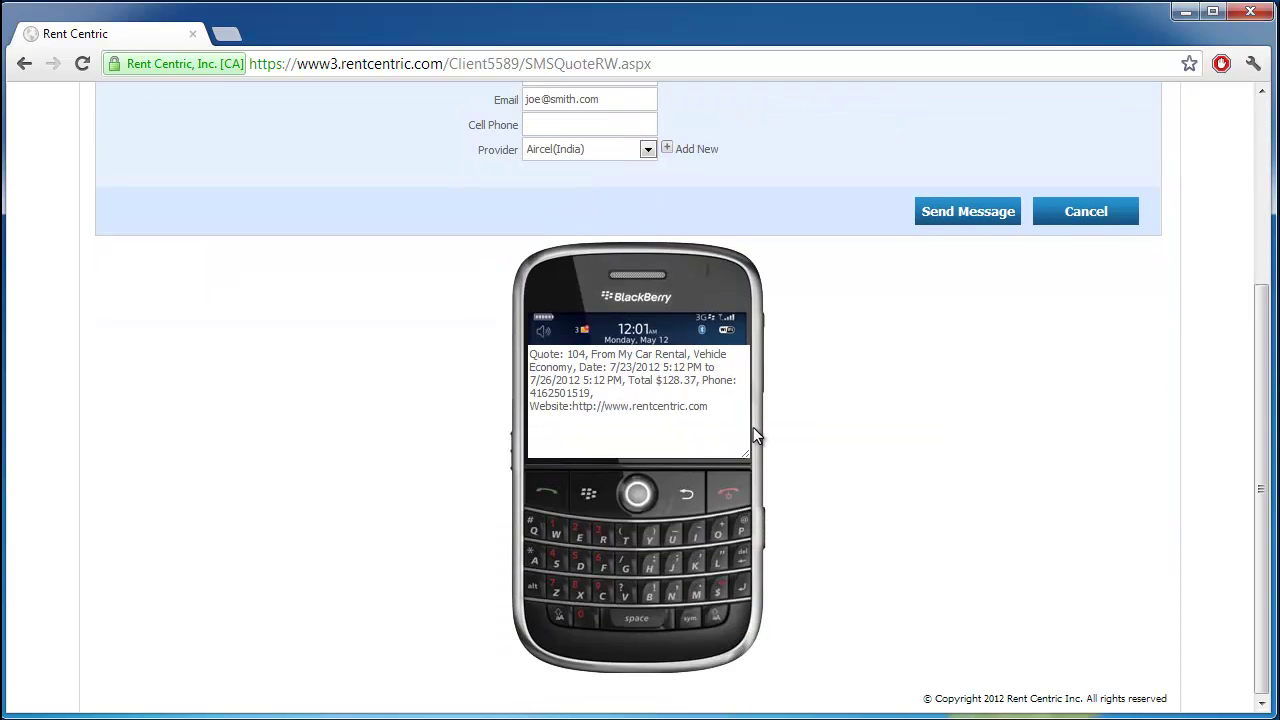
pyautogui.scroll(3, 449, 267)
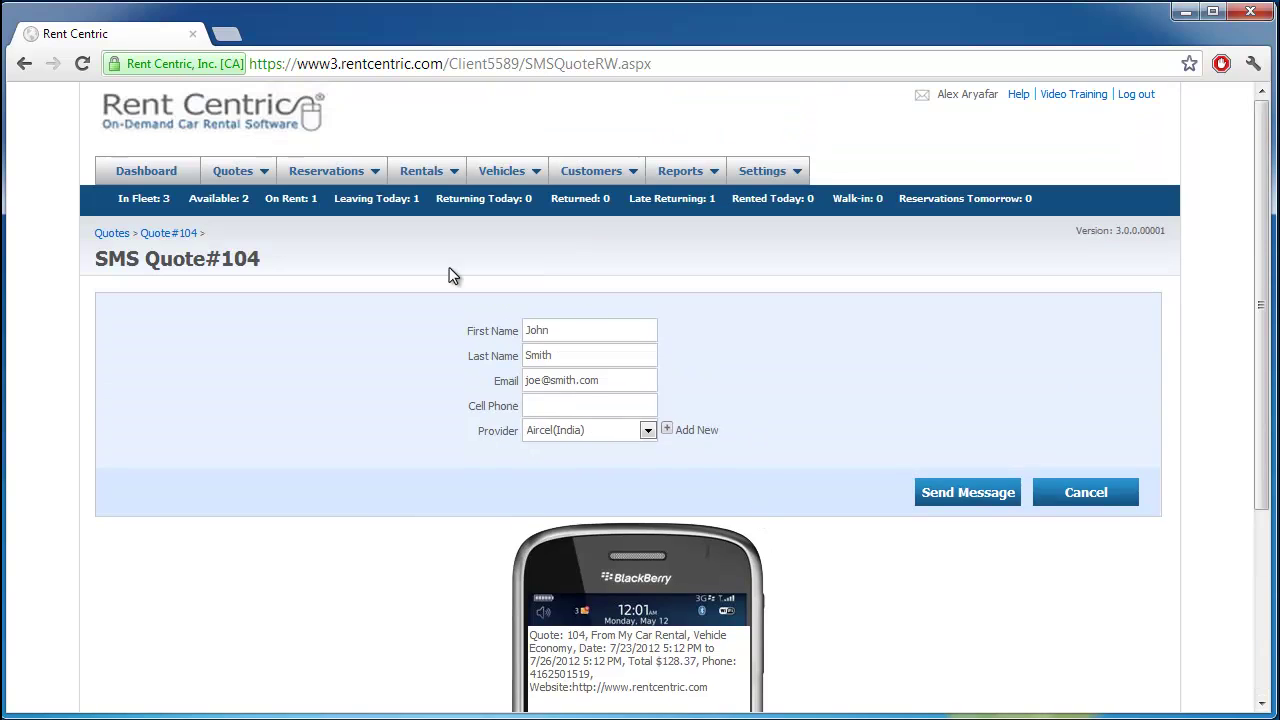
pyautogui.click(24, 63)
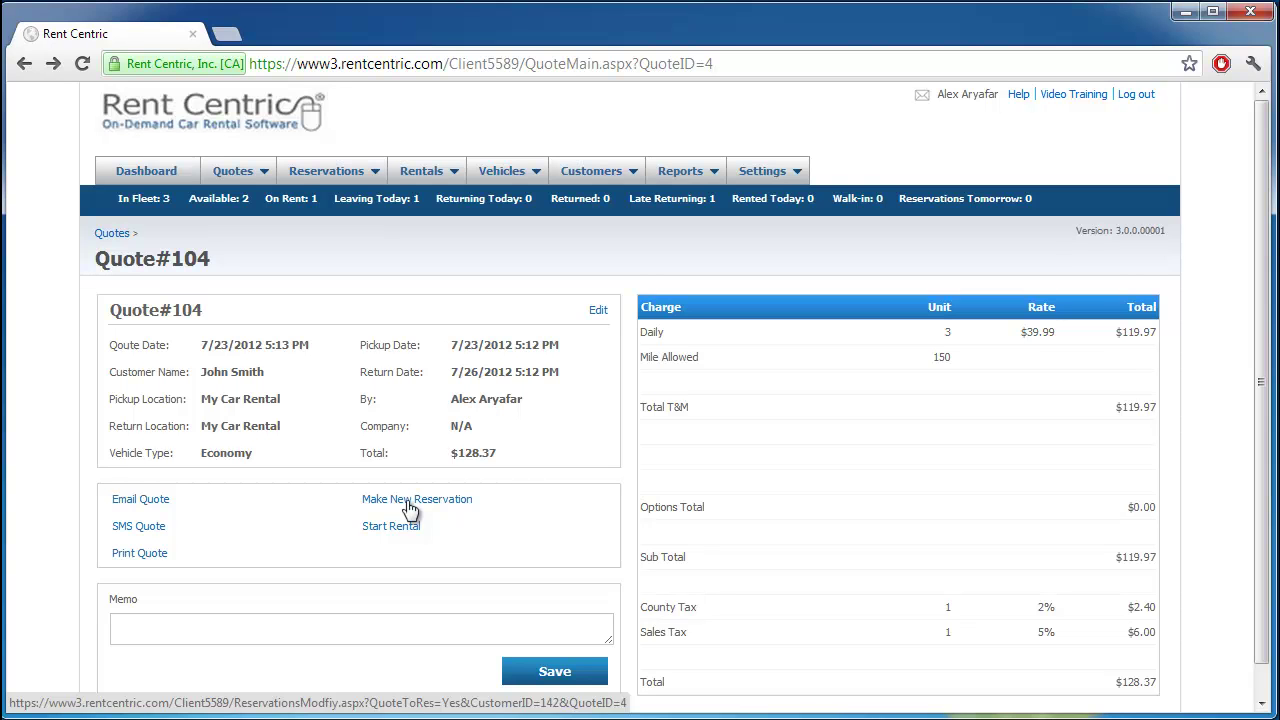
# Step: Create a reservation from Quote#104 and save it as Reservation# 16 for $128.37
pyautogui.click(410, 508)
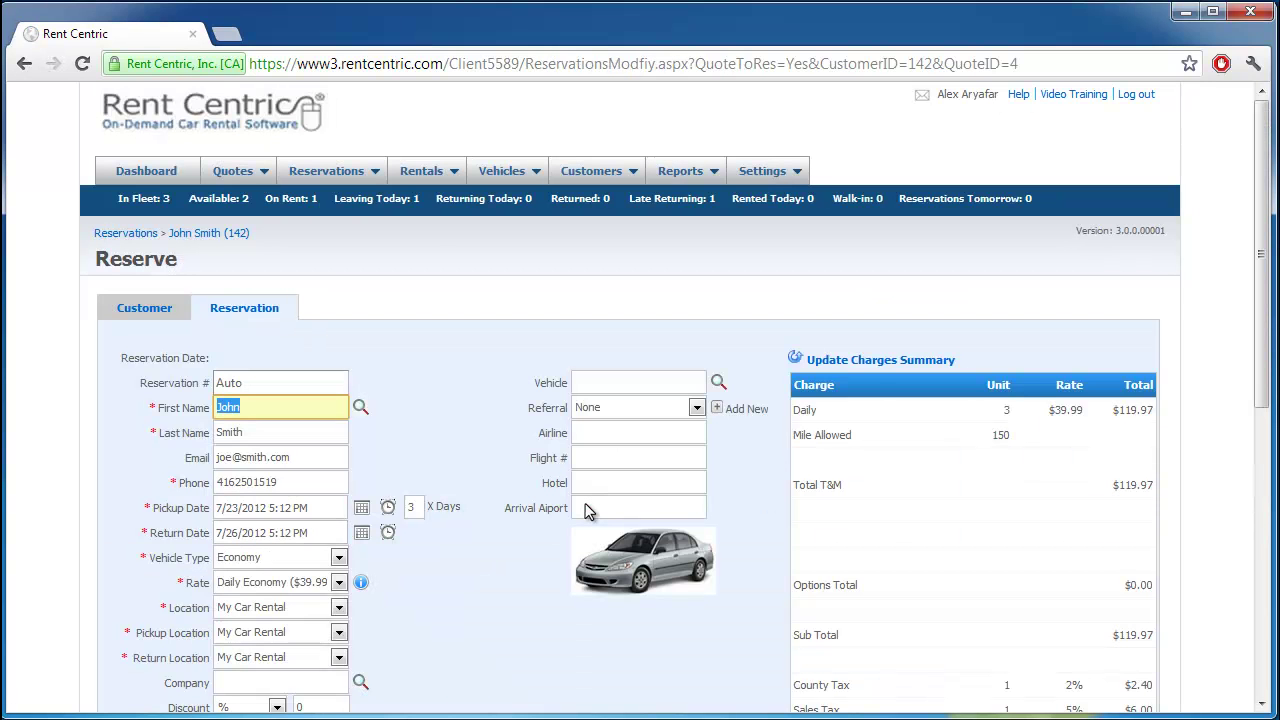
pyautogui.scroll(-1, 585, 503)
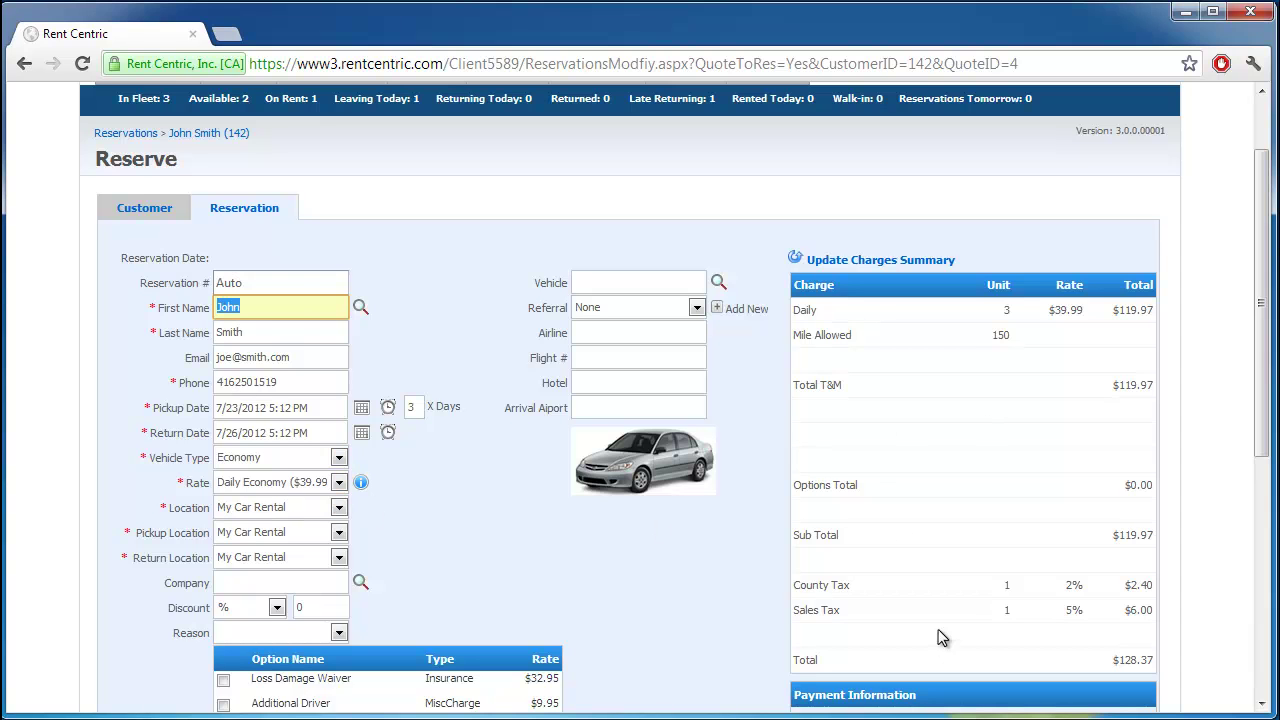
pyautogui.scroll(-4, 938, 629)
pyautogui.scroll(-1, 1035, 635)
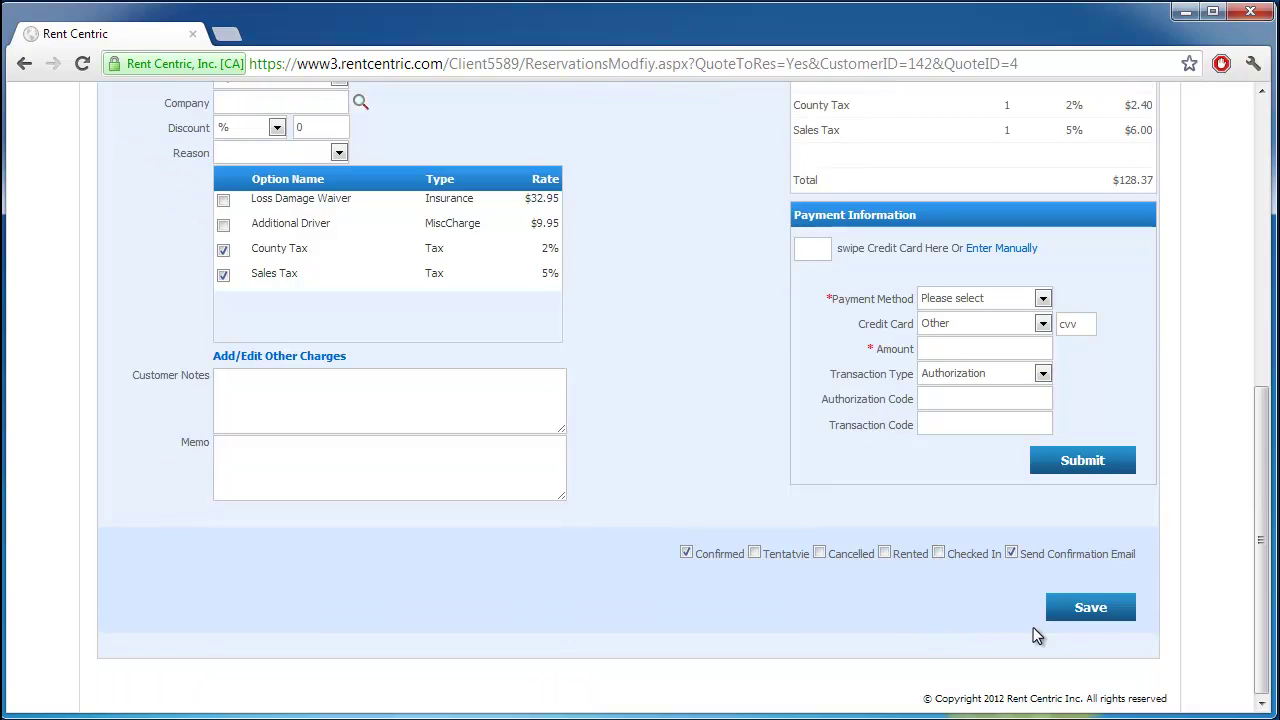
pyautogui.click(1090, 610)
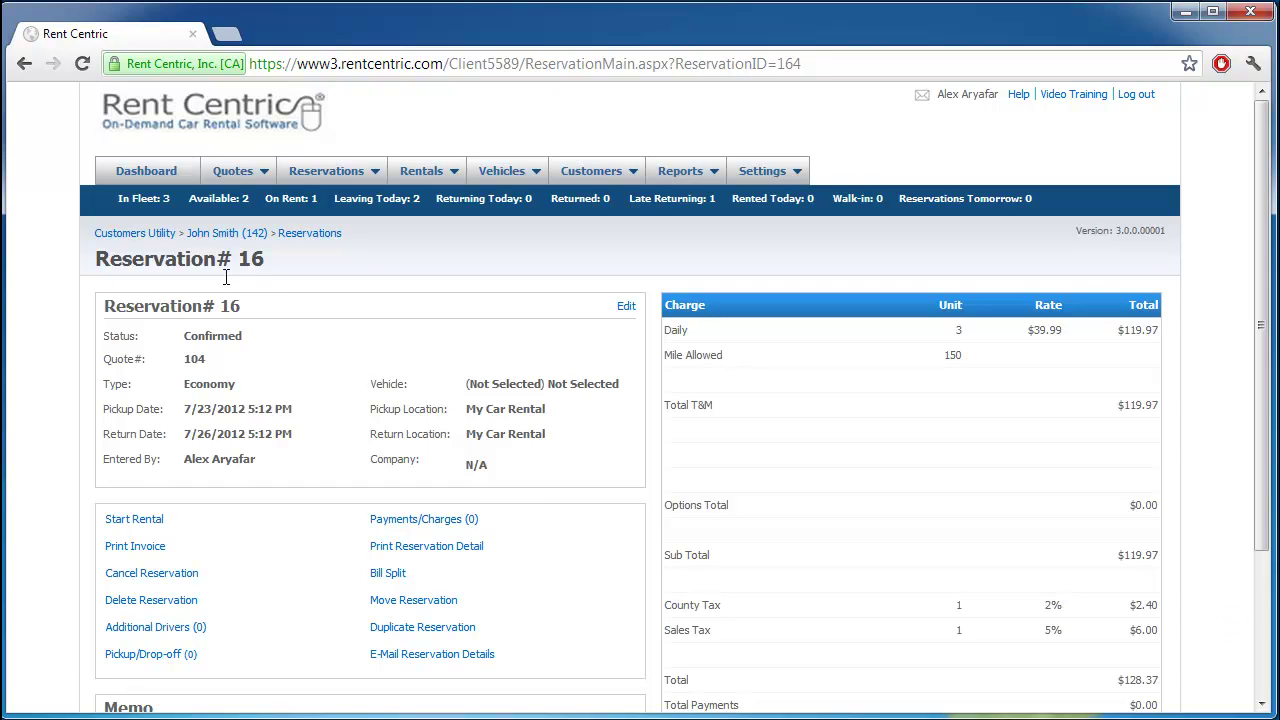
# Step: Look up reservation 16 by its number and start a rental from it
pyautogui.doubleClick(250, 259)
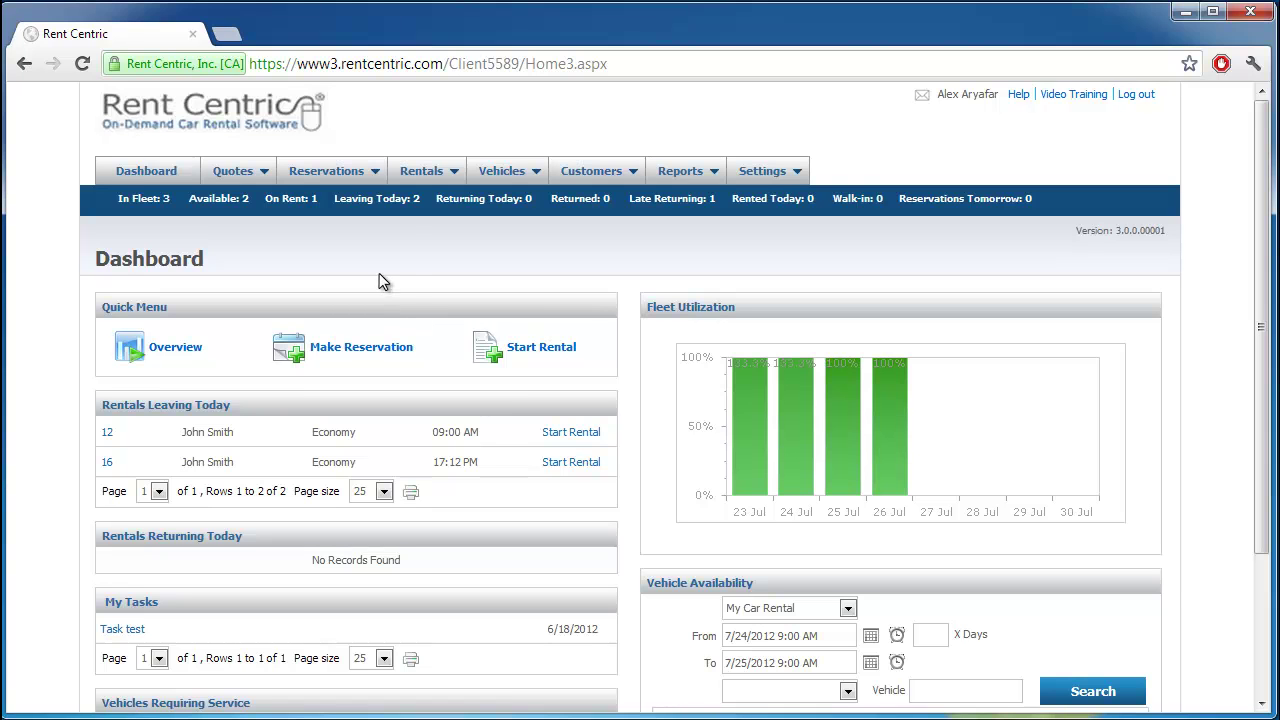
pyautogui.moveTo(333, 170)
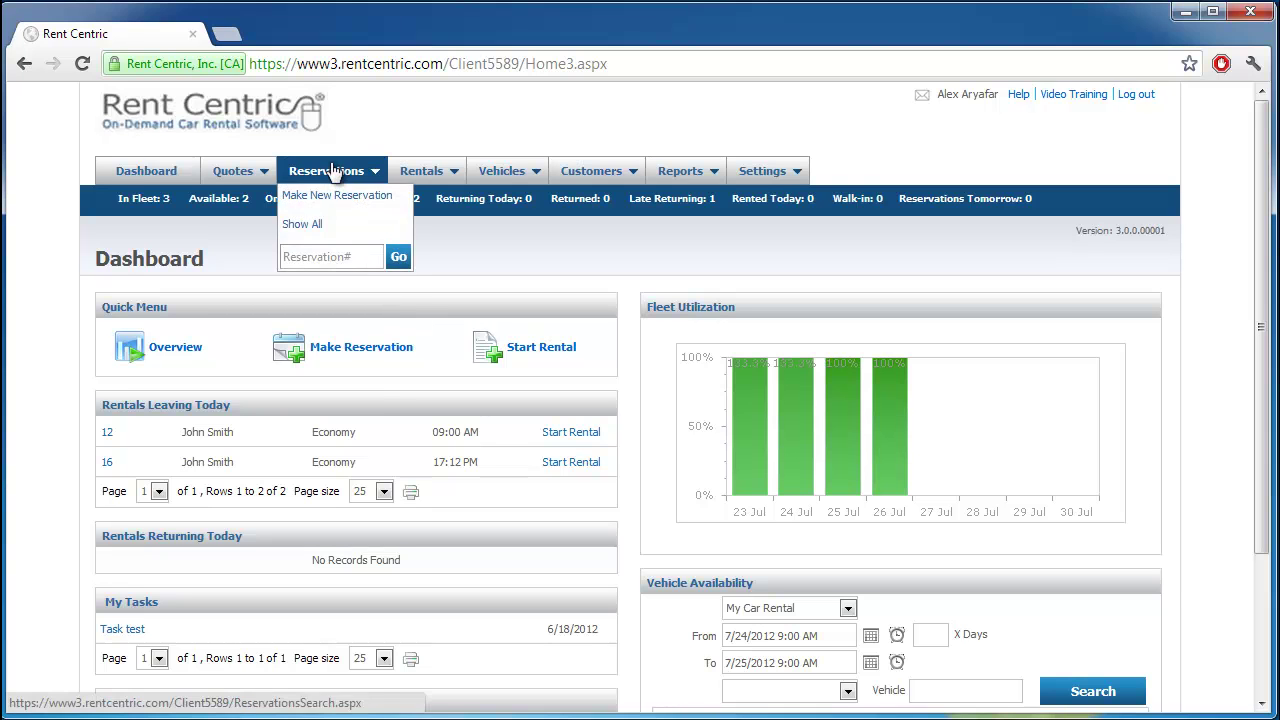
pyautogui.click(329, 257)
pyautogui.write('16')
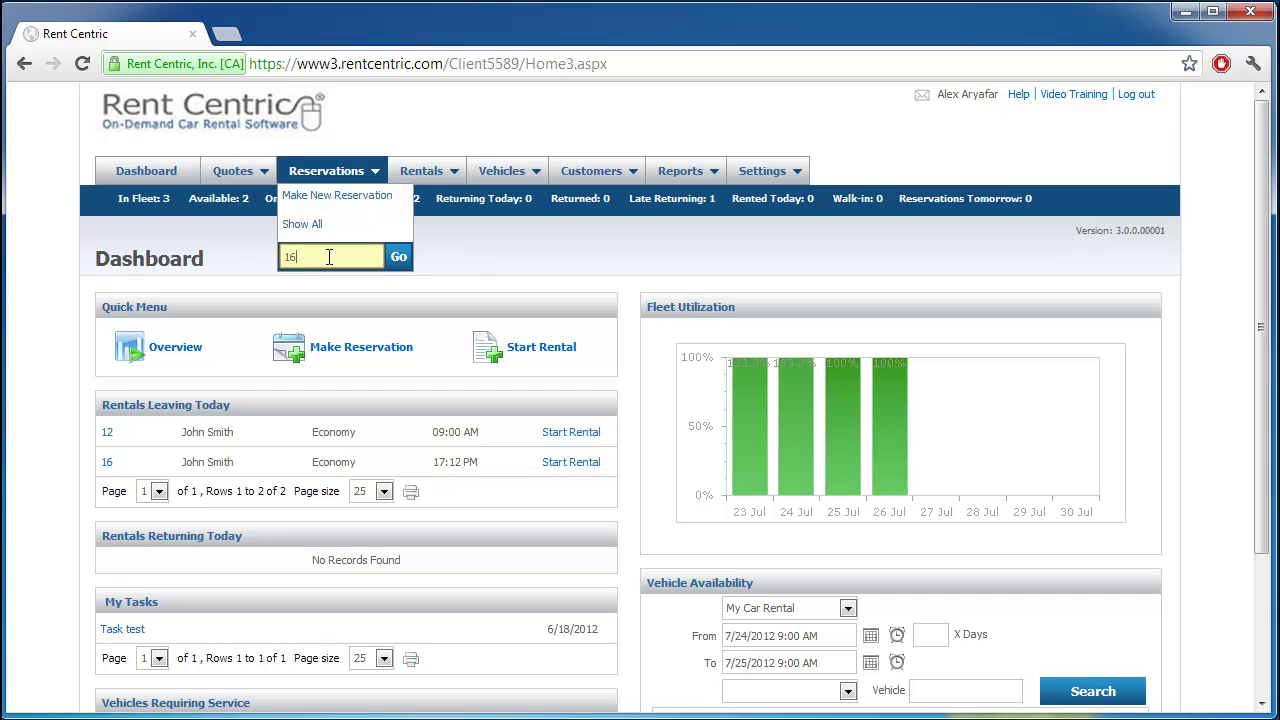
pyautogui.click(398, 260)
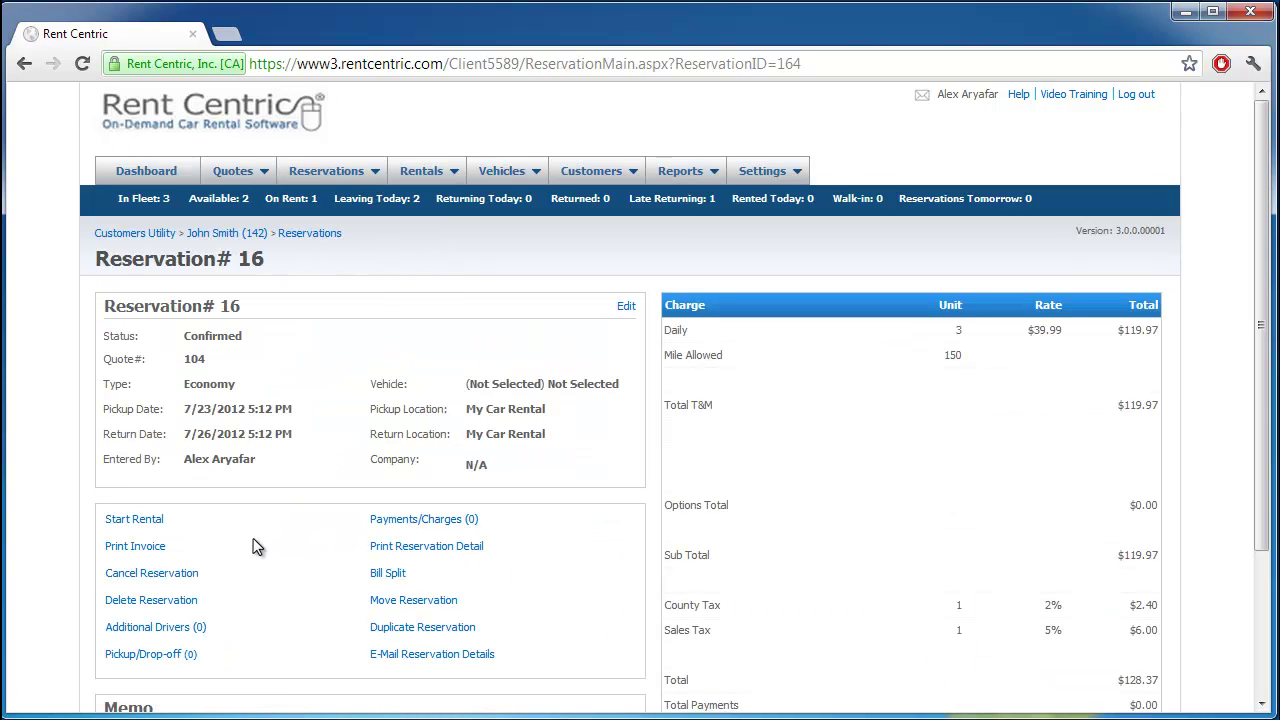
pyautogui.click(150, 524)
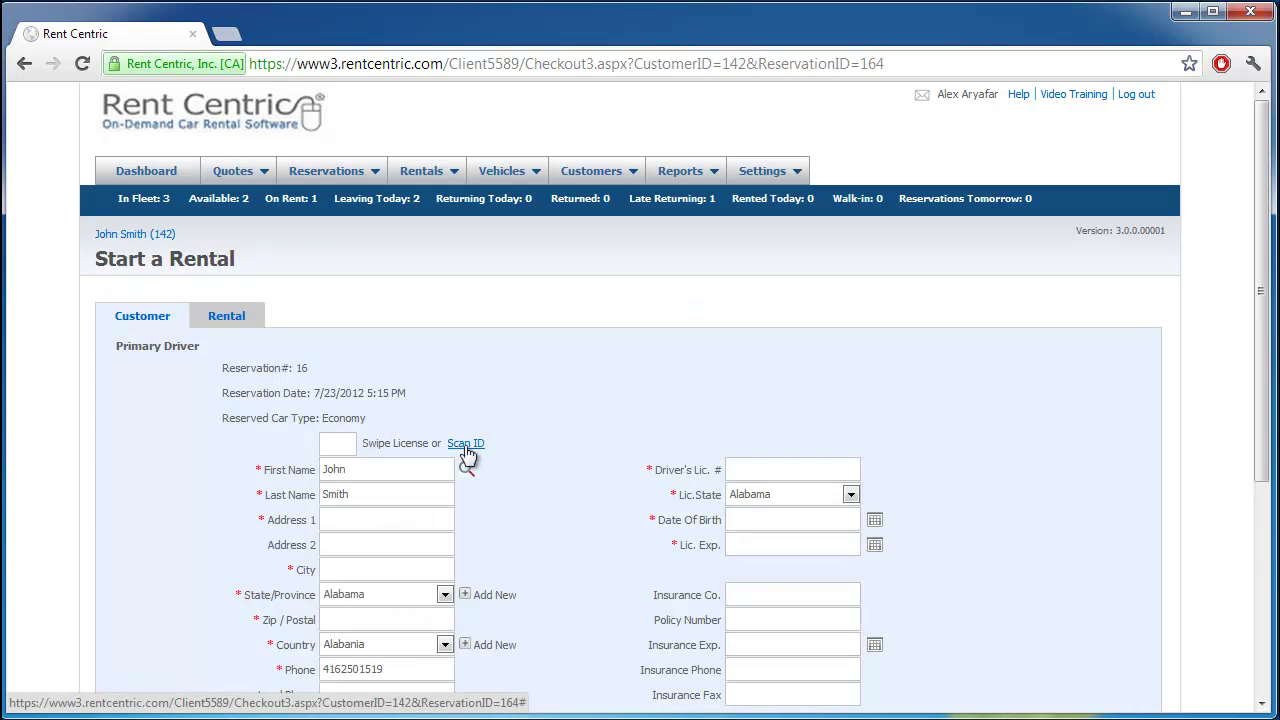
# Step: Open the ID Scan window and close it without scanning
pyautogui.click(467, 450)
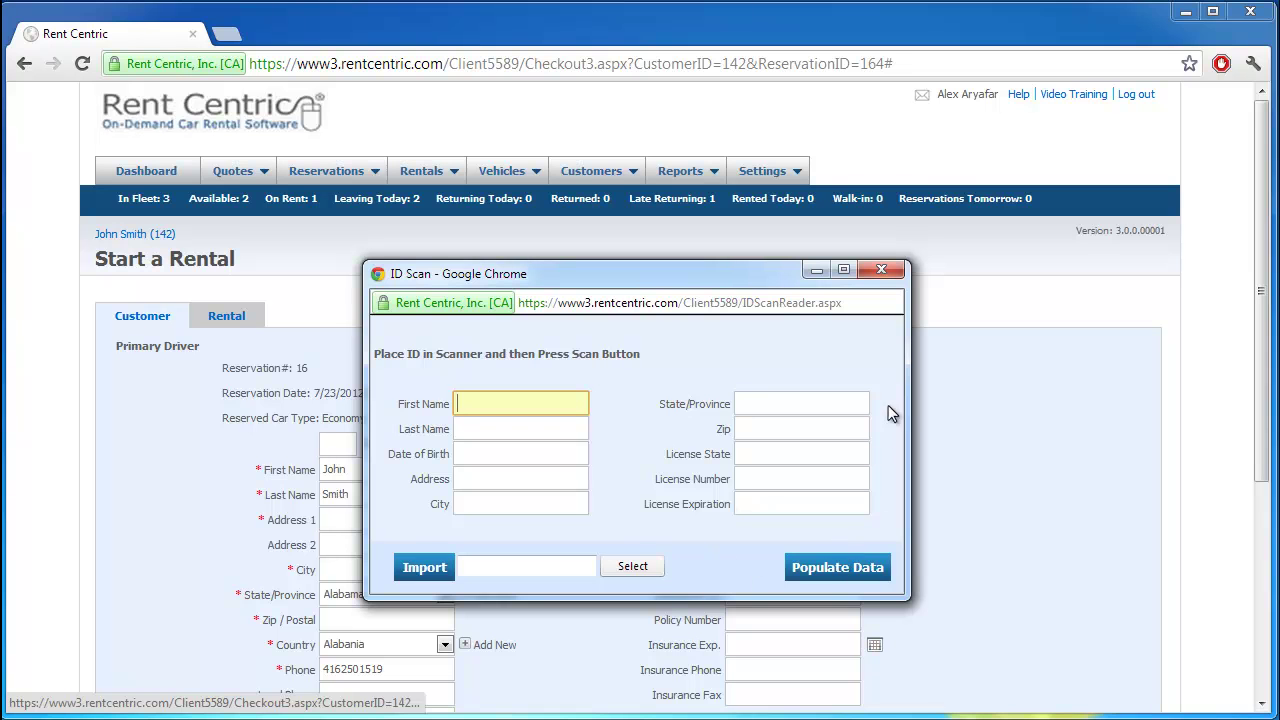
pyautogui.click(882, 270)
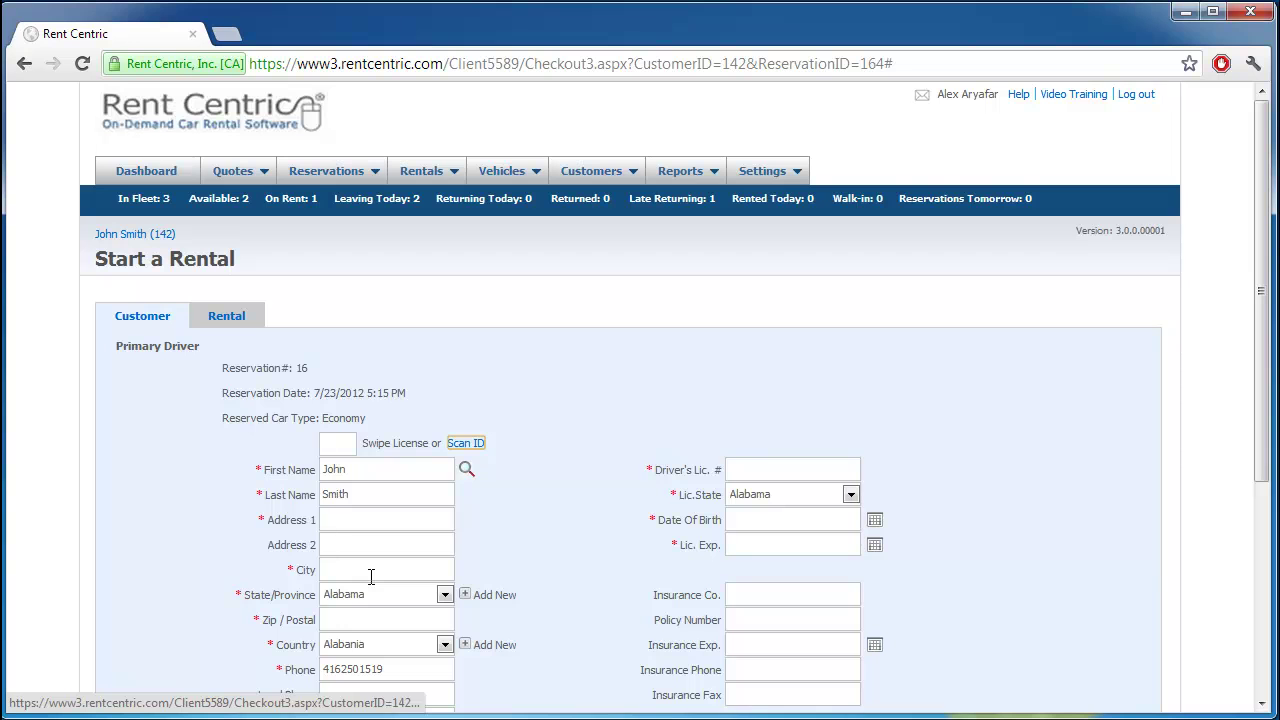
# Step: Search all customers and fill the primary driver with the Detroit, Michigan customer's record
pyautogui.click(466, 469)
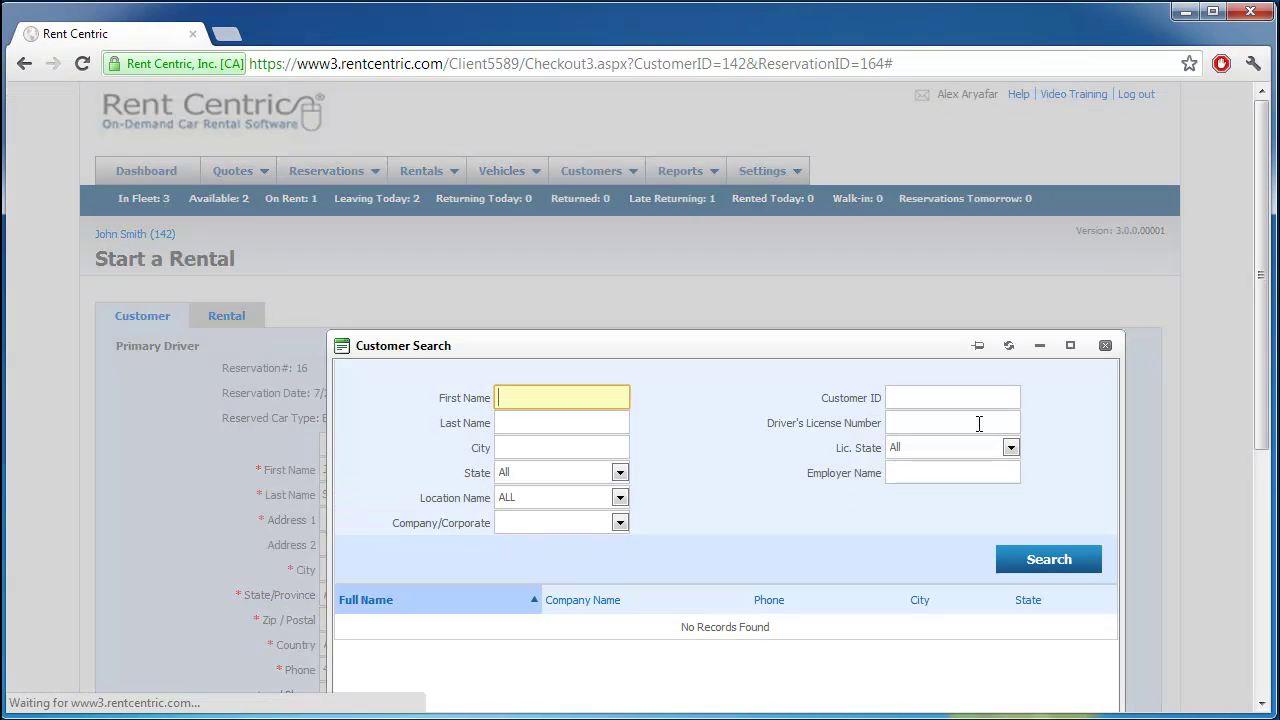
pyautogui.click(1045, 568)
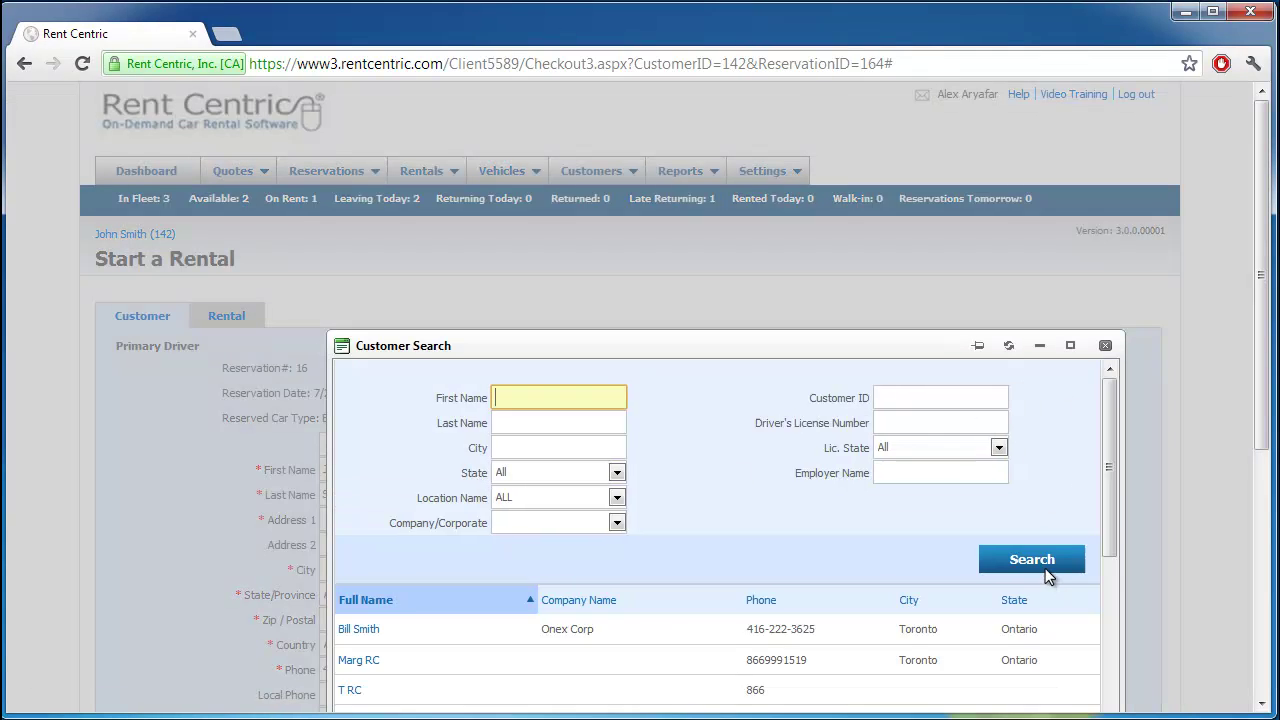
pyautogui.scroll(-3, 847, 621)
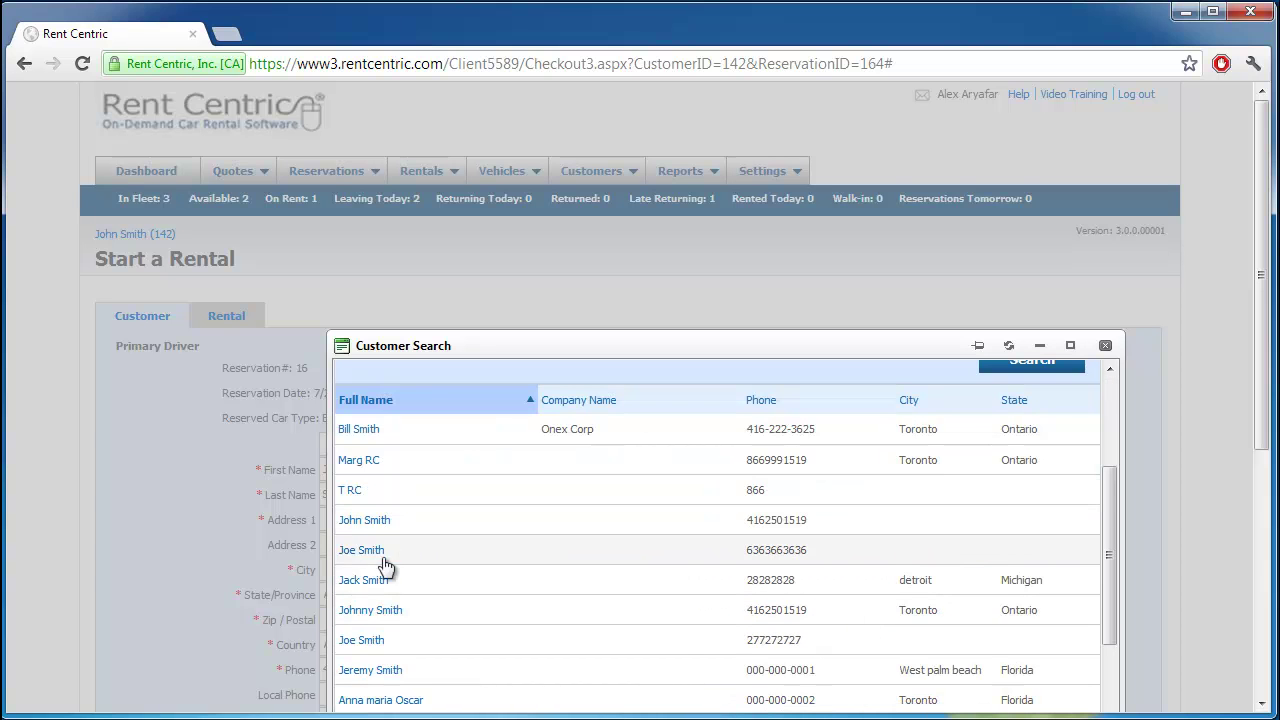
pyautogui.click(364, 581)
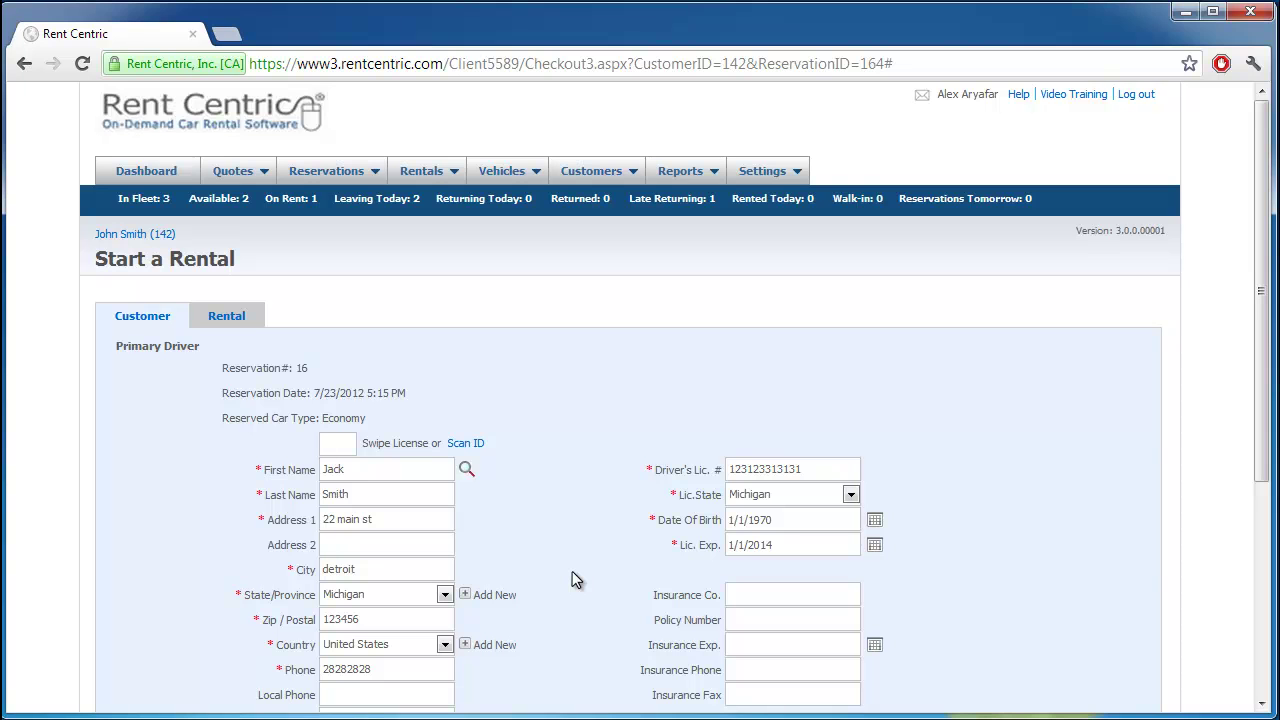
pyautogui.scroll(-3, 572, 571)
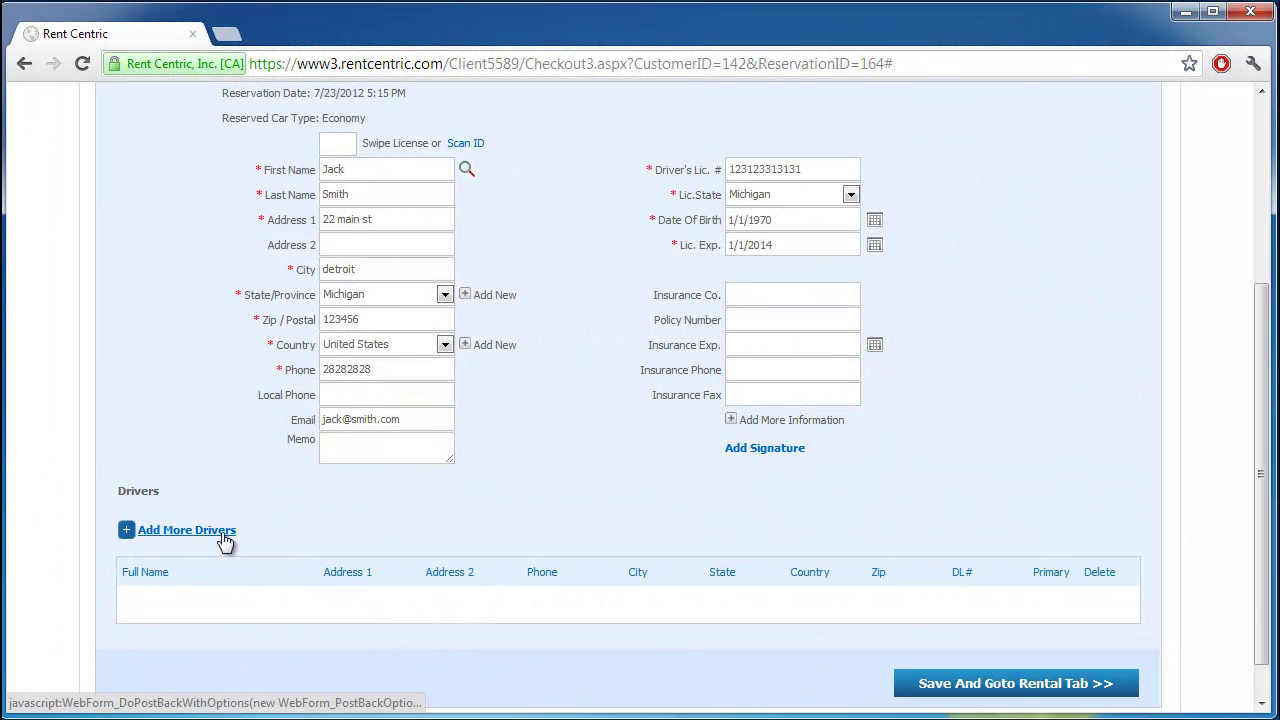
# Step: Assign vehicle 125, a 2012 Toyota Corolla, with fuel out 8, leaving upgrade type unset
pyautogui.click(1015, 690)
pyautogui.scroll(3, 1039, 583)
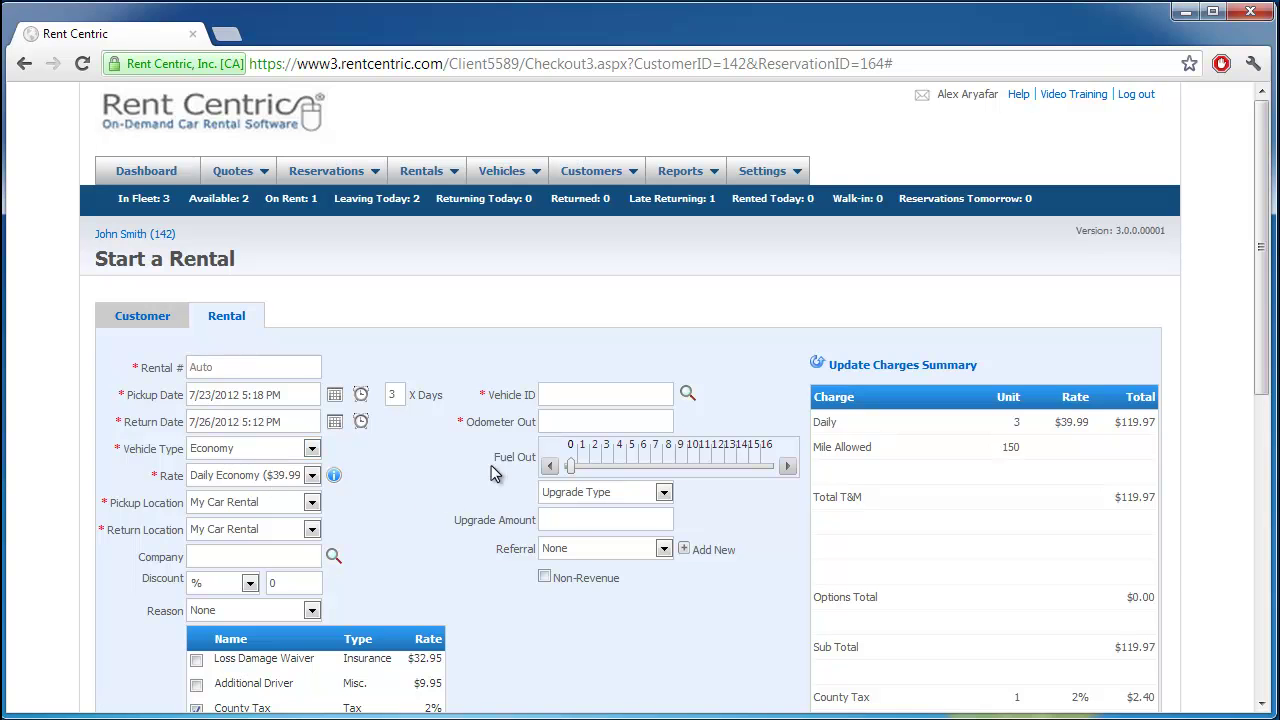
pyautogui.click(687, 396)
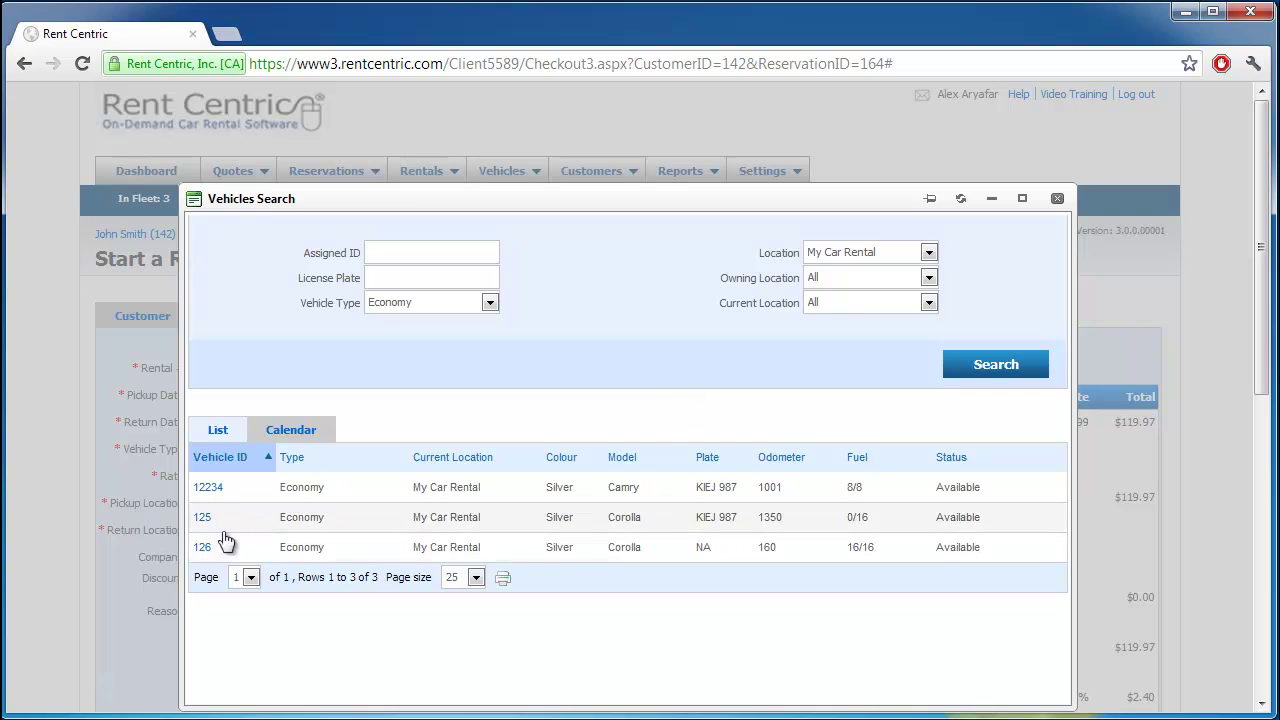
pyautogui.click(202, 517)
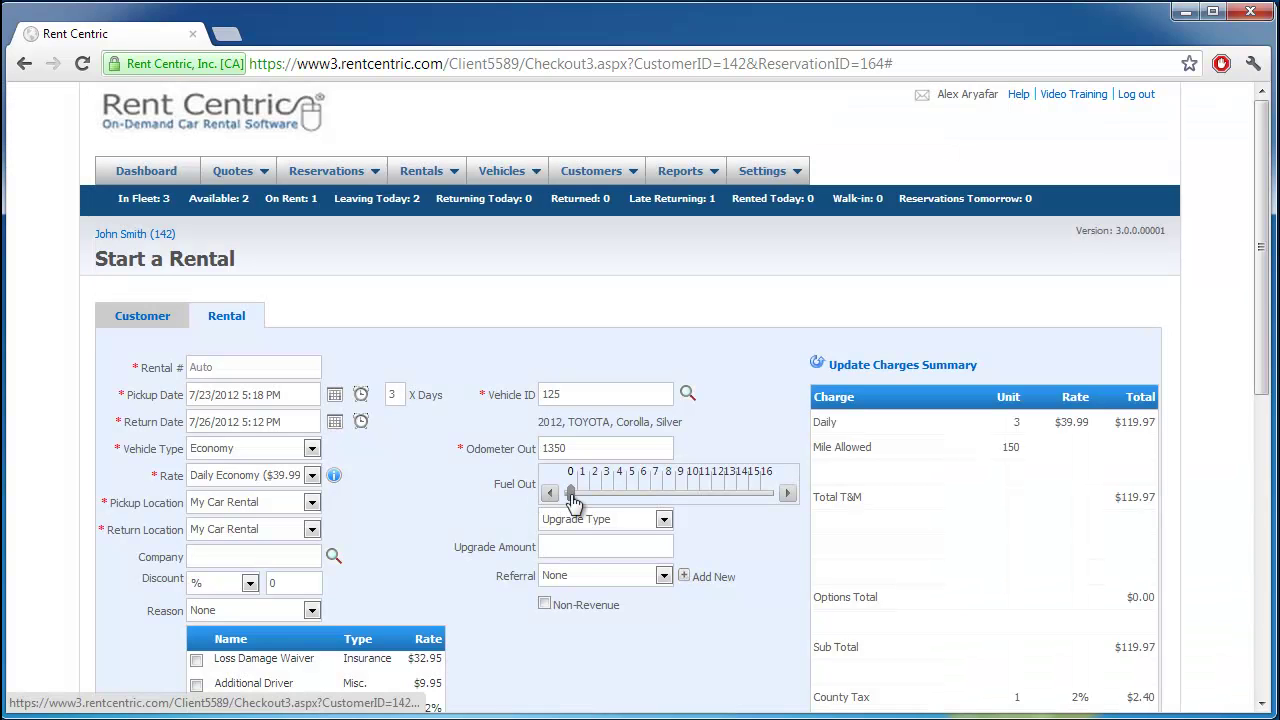
pyautogui.moveTo(571, 492); pyautogui.dragTo(669, 507)
pyautogui.scroll(-1, 740, 622)
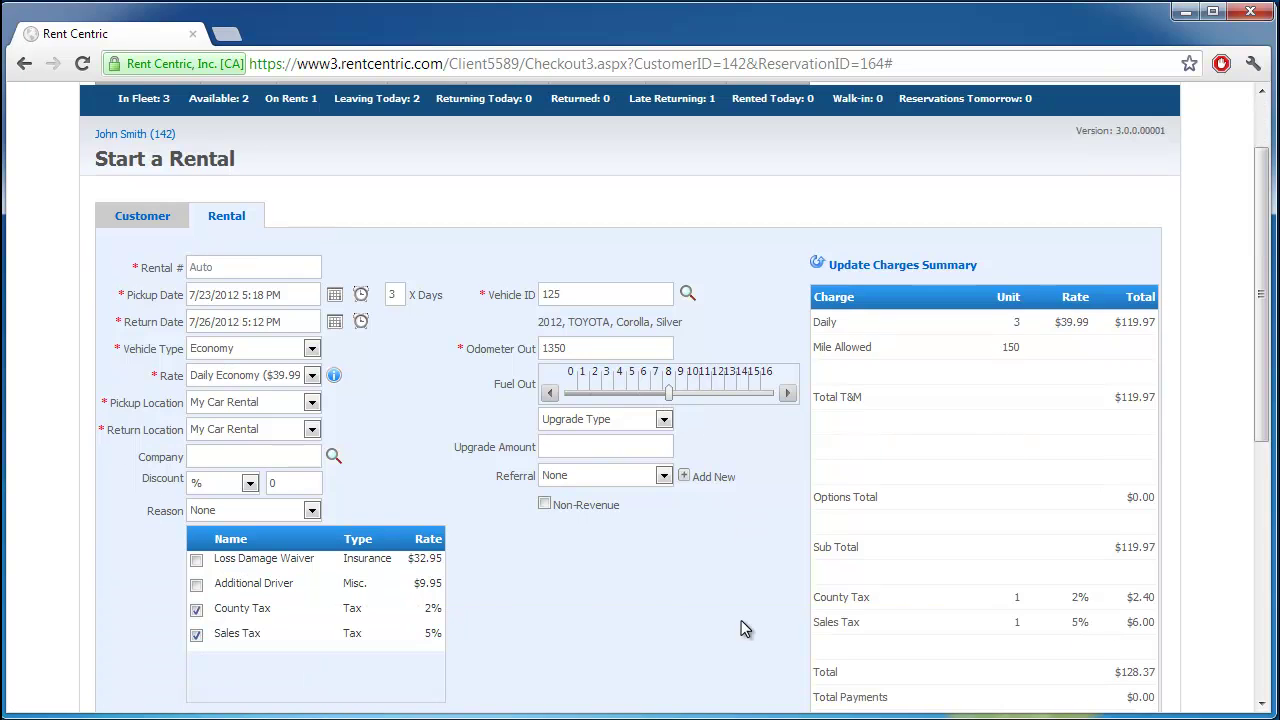
pyautogui.click(648, 420)
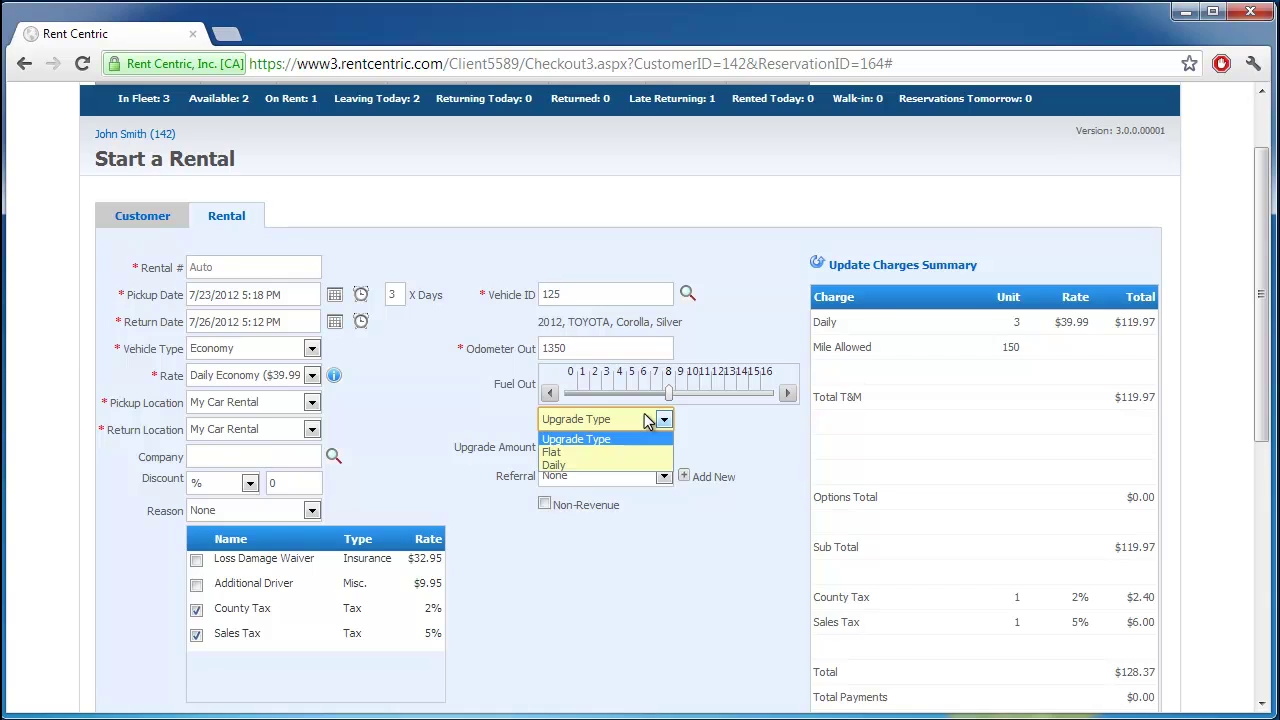
pyautogui.click(648, 420)
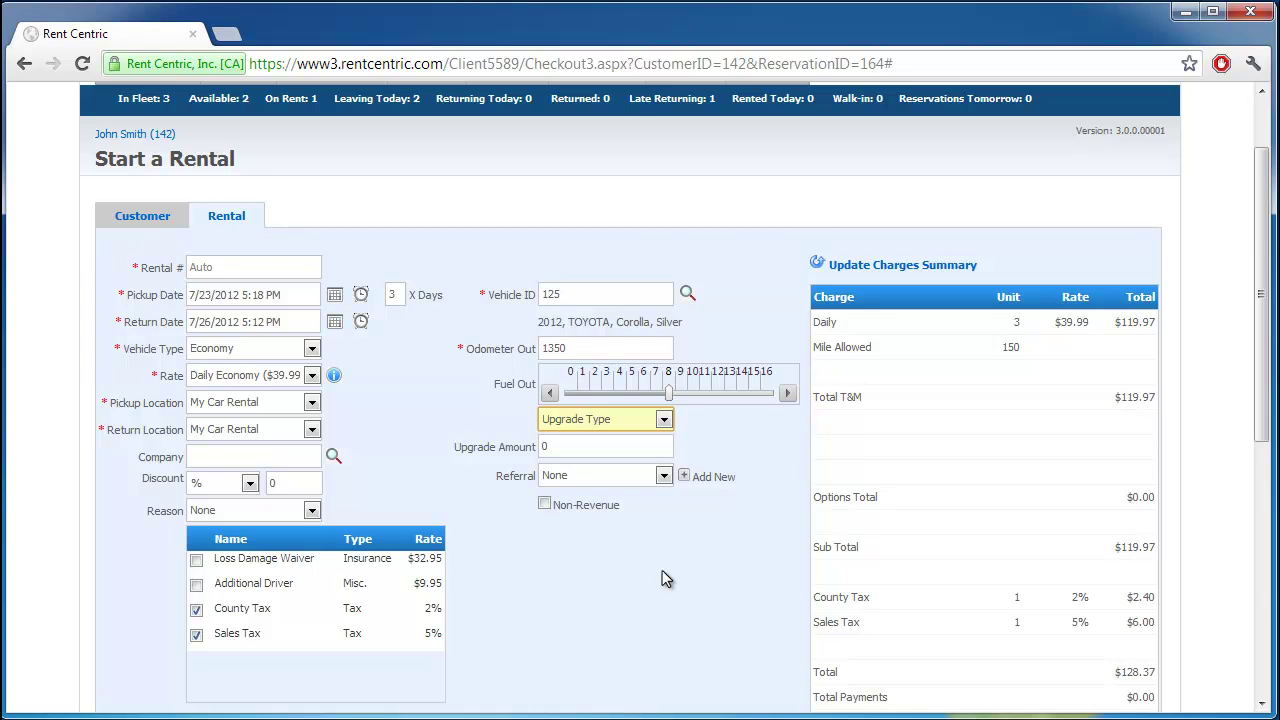
# Step: Complete the rental with Rental Contract as the printout to show the 7/23/2012 agreement
pyautogui.scroll(-2, 895, 632)
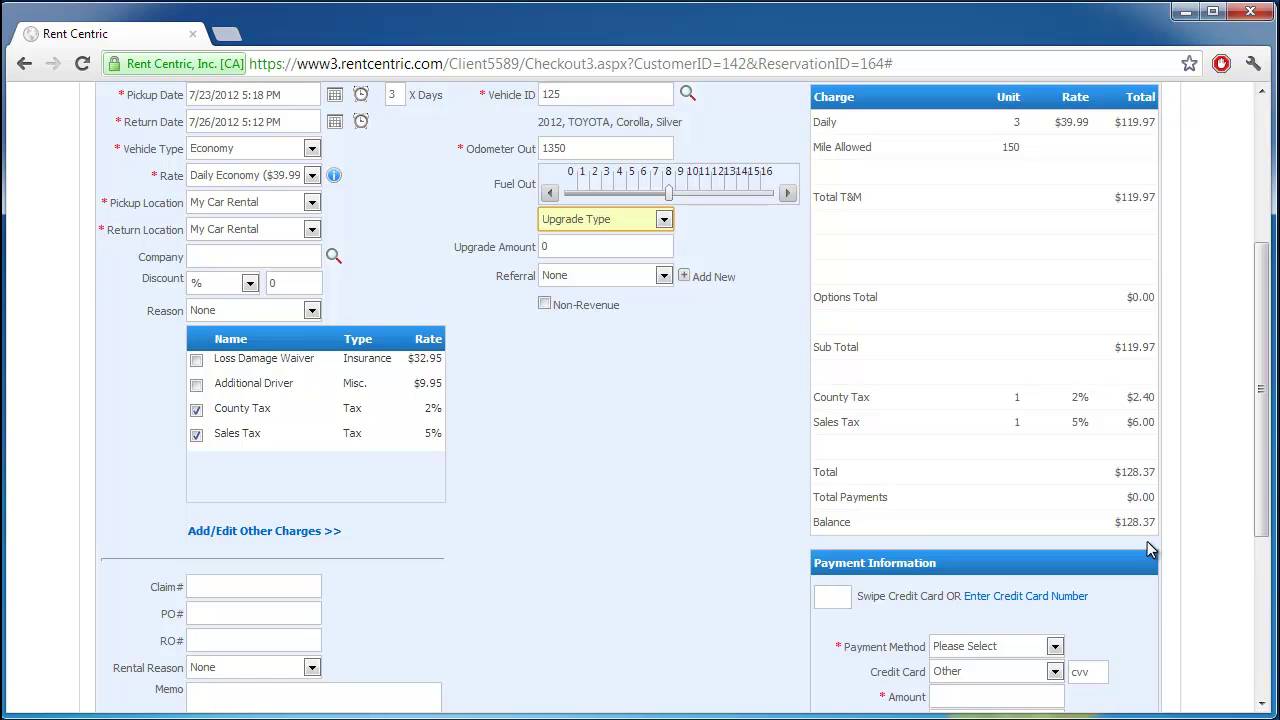
pyautogui.scroll(-2, 1147, 541)
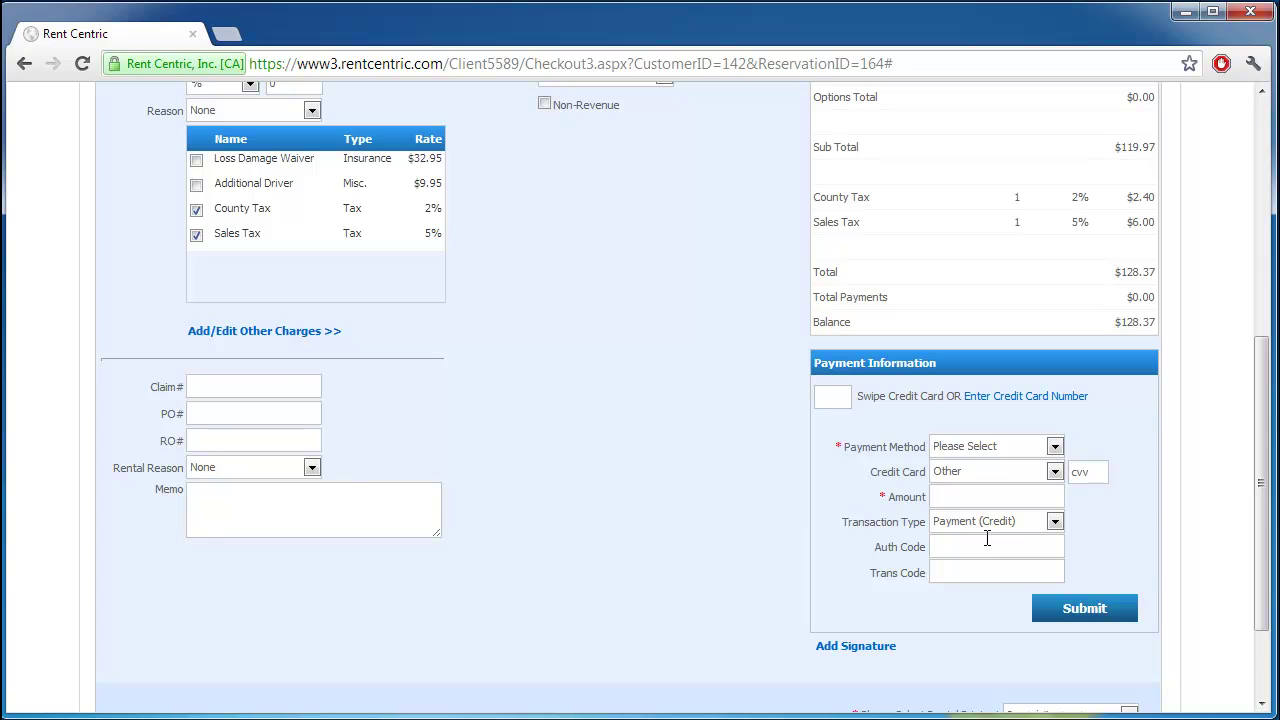
pyautogui.scroll(-3, 986, 538)
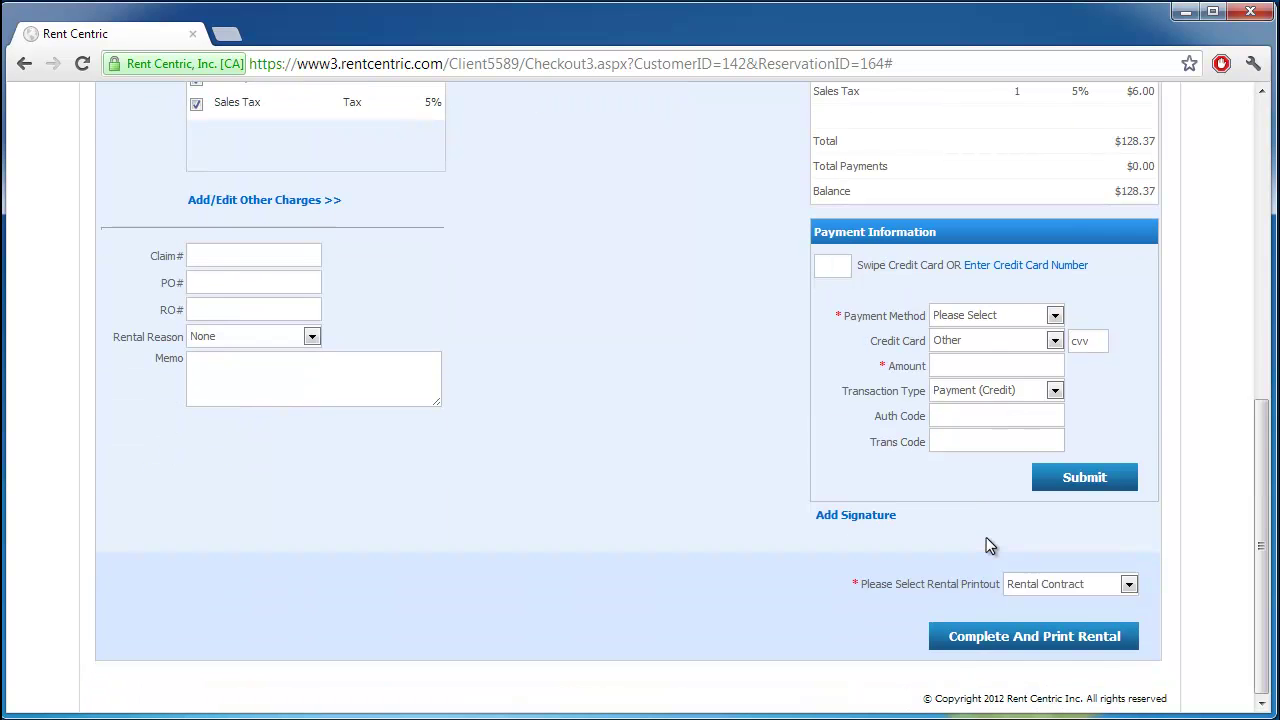
pyautogui.click(1042, 634)
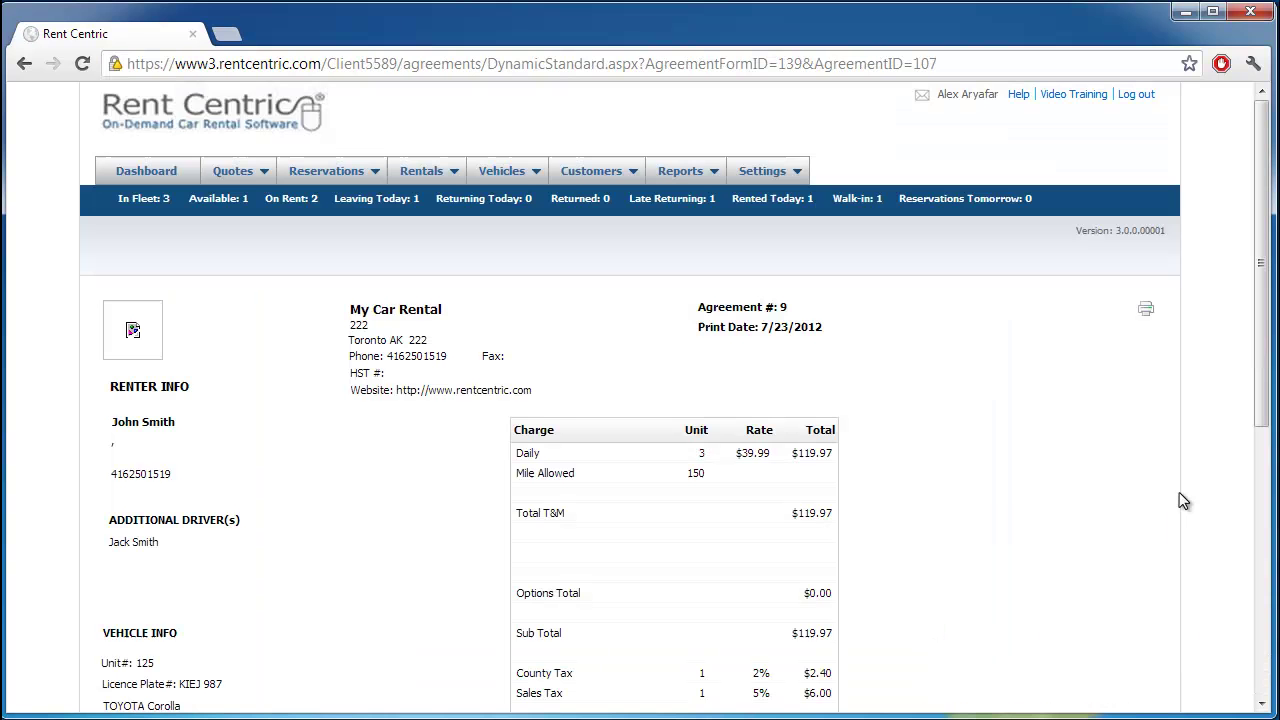
# Step: Send Agreement #9 to the printer, then dismiss the browser Print dialog
pyautogui.click(1146, 311)
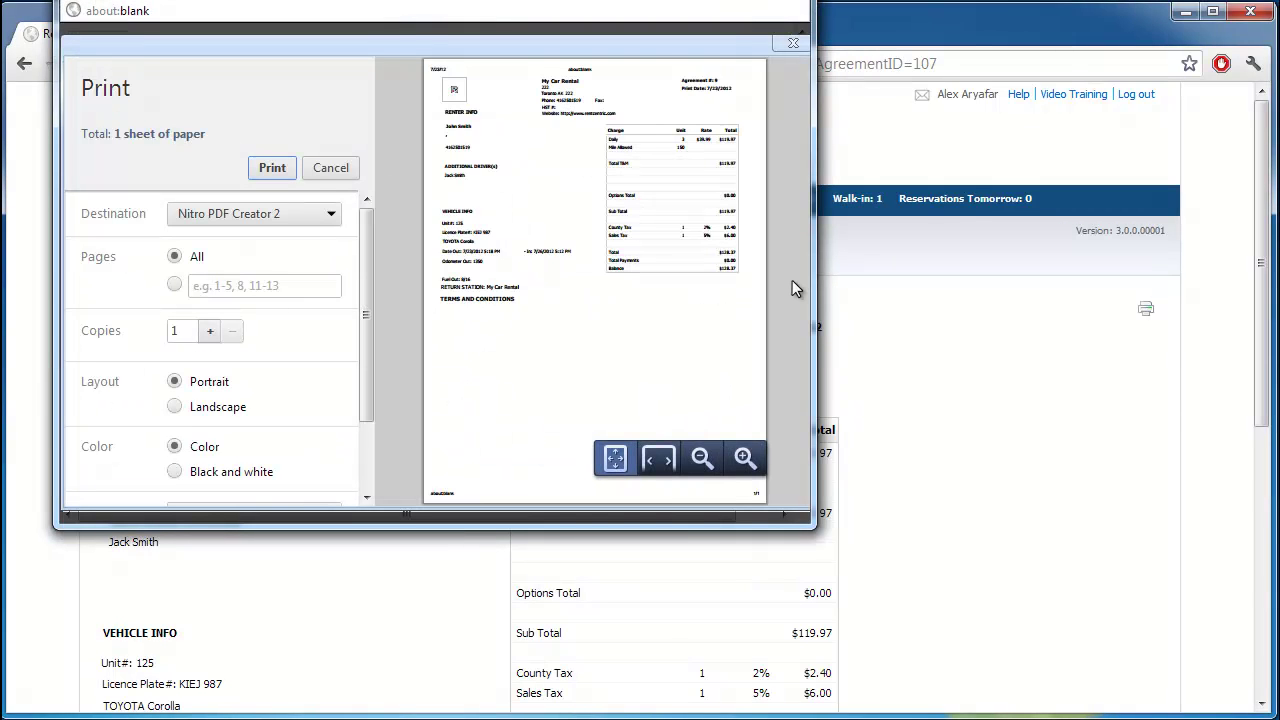
pyautogui.press('Escape')
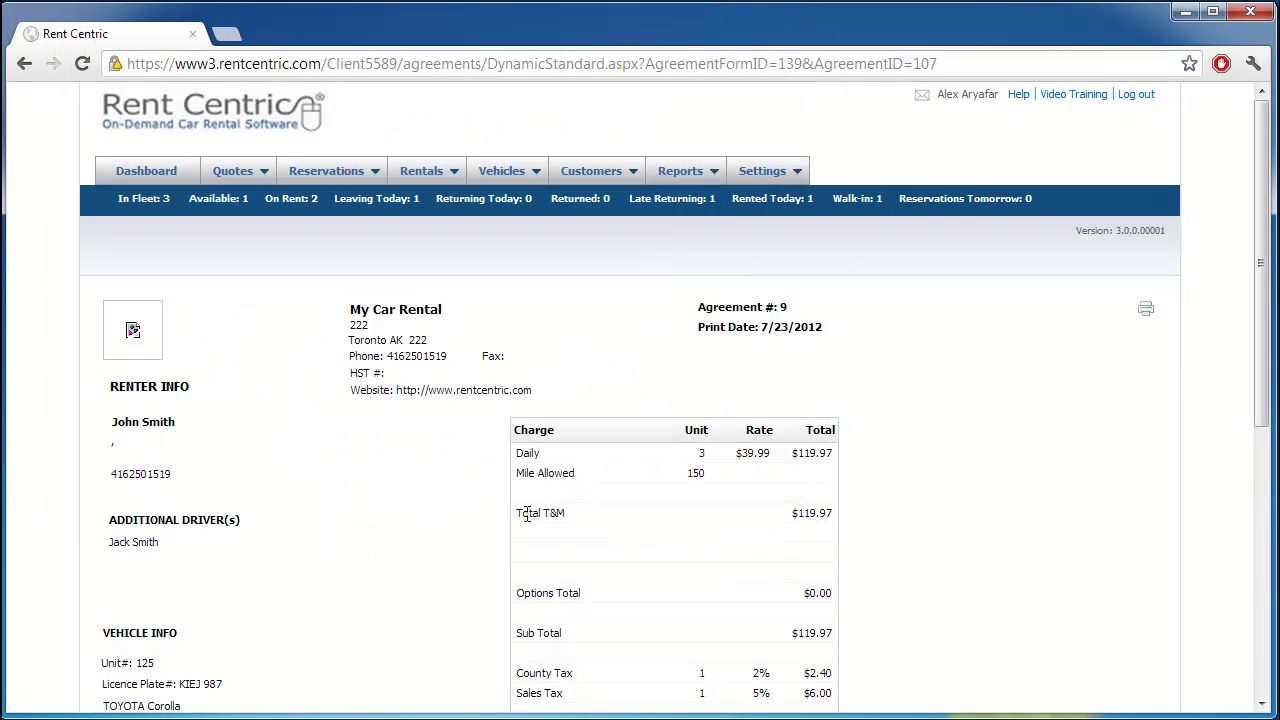
# Step: From the Dashboard, look up Rental# 9 through the Rentals menu lookup box
pyautogui.moveTo(285, 178)
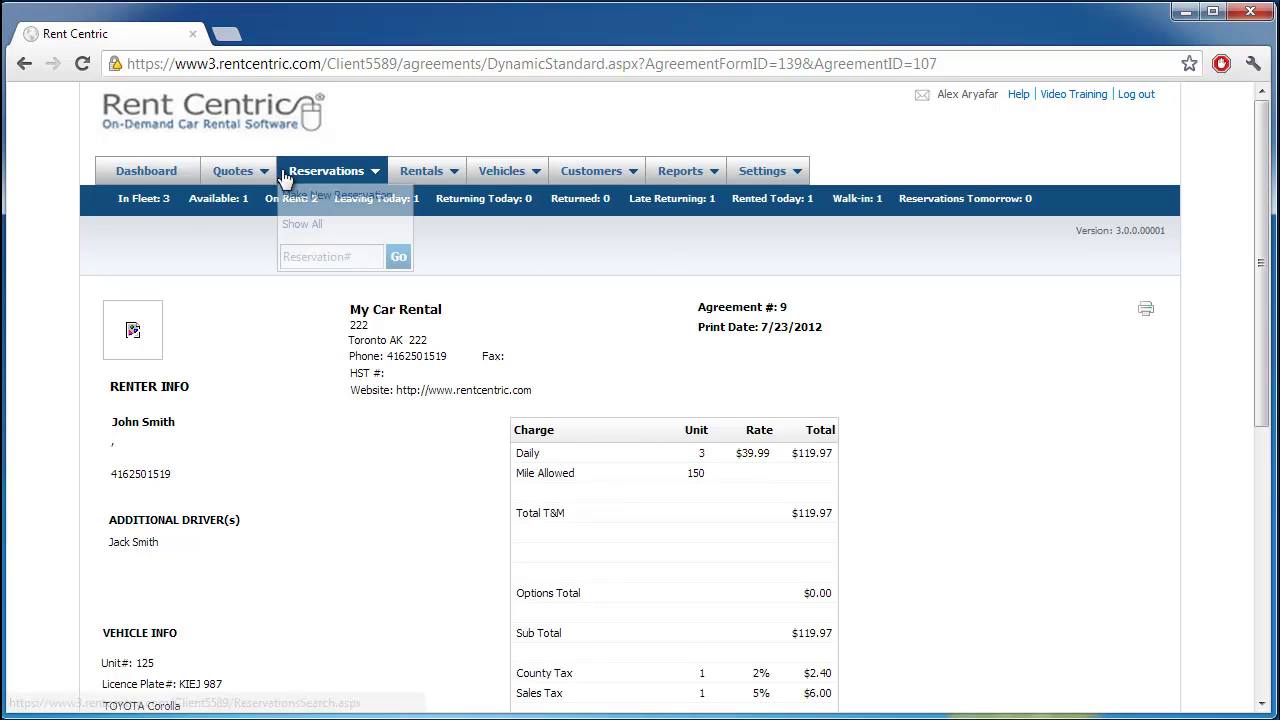
pyautogui.click(146, 171)
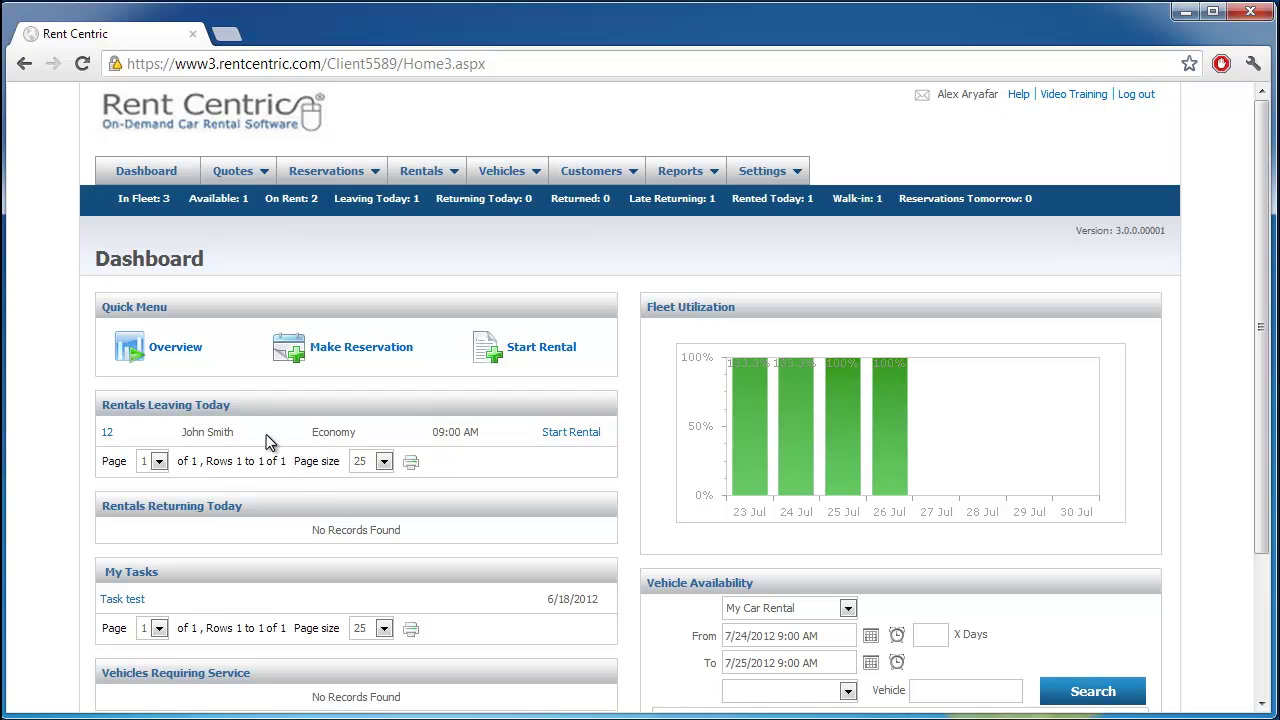
pyautogui.moveTo(412, 182)
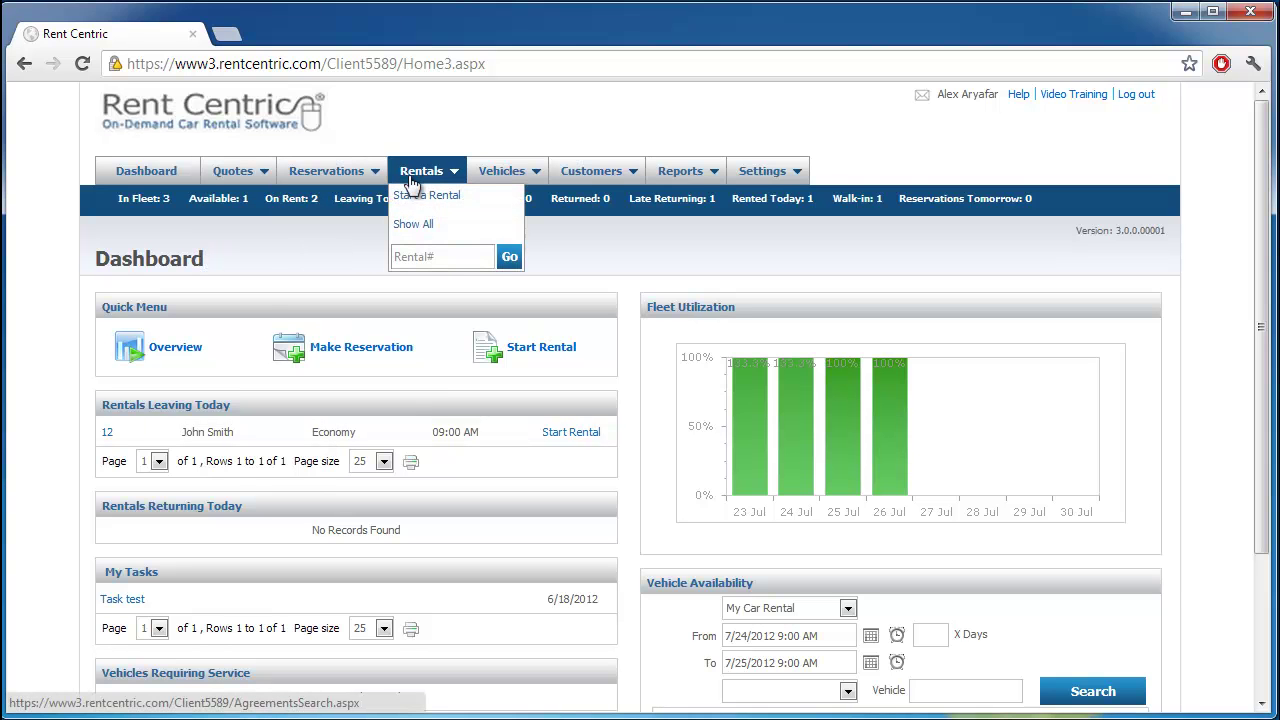
pyautogui.click(424, 257)
pyautogui.write('9')
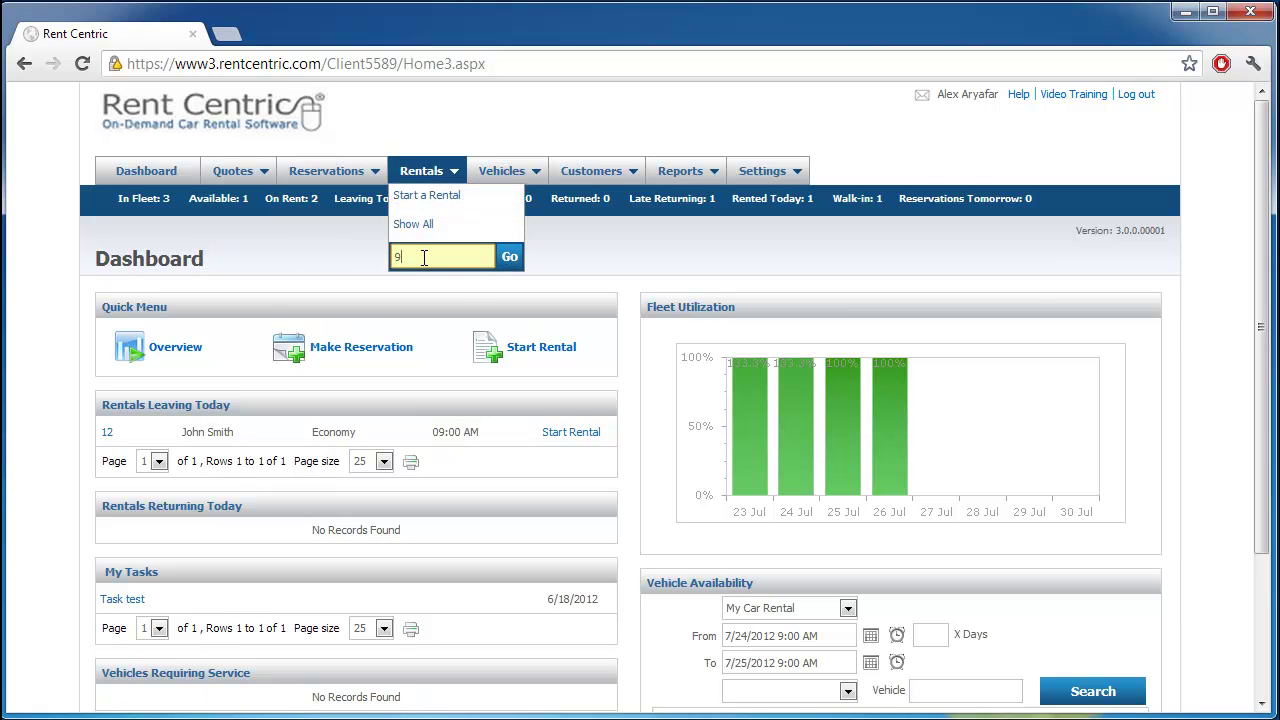
pyautogui.click(510, 257)
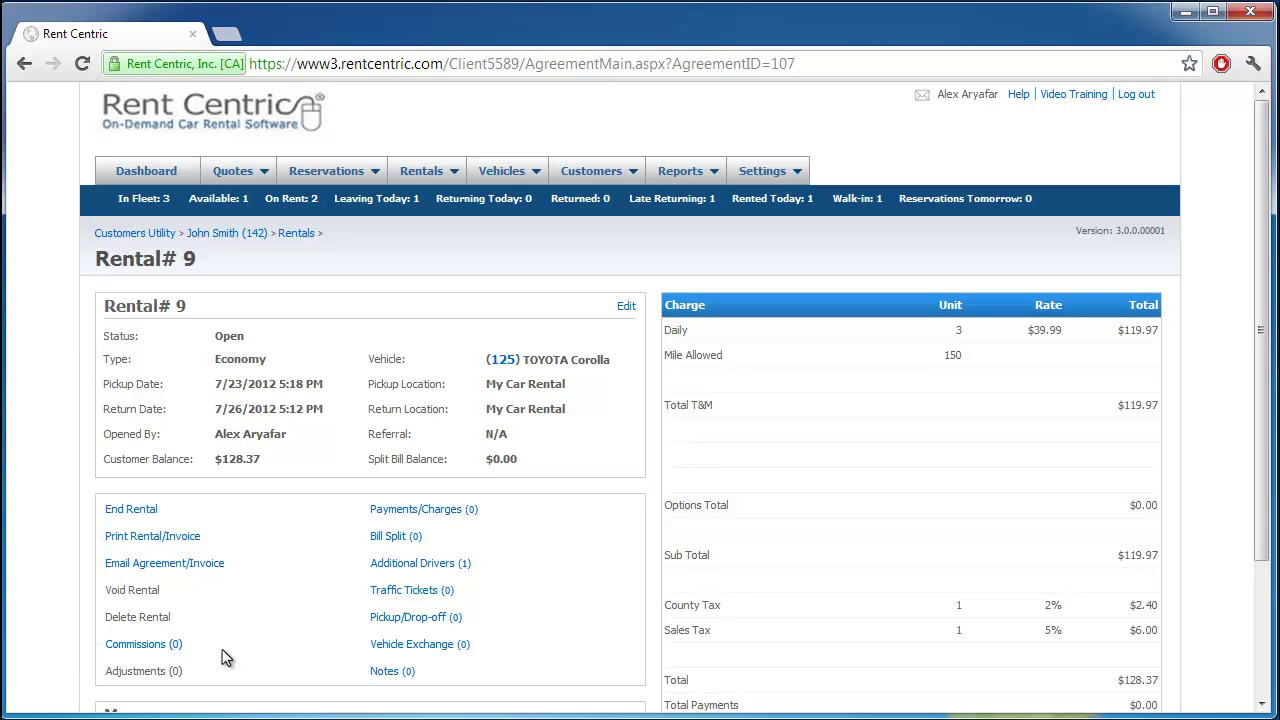
# Step: Begin ending Rental #9 with odometer in 1400 and fuel in at the 8 mark
pyautogui.click(133, 515)
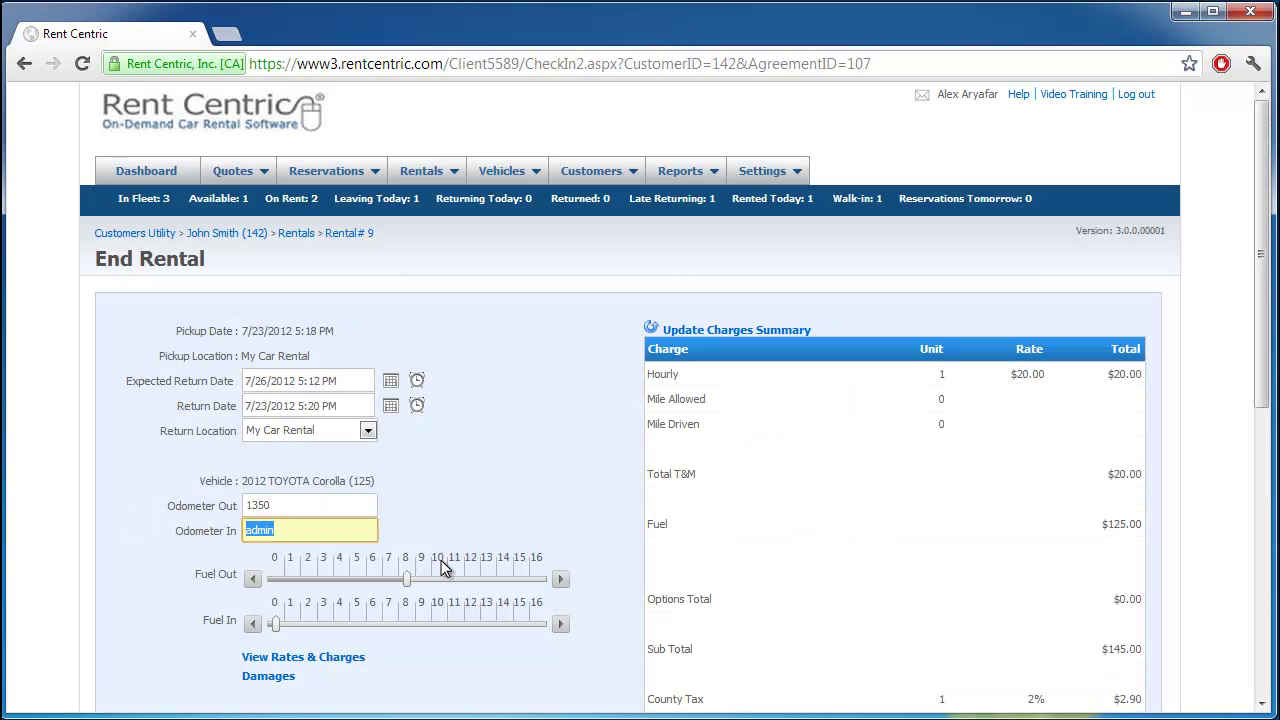
pyautogui.write('1400')
pyautogui.click(459, 502)
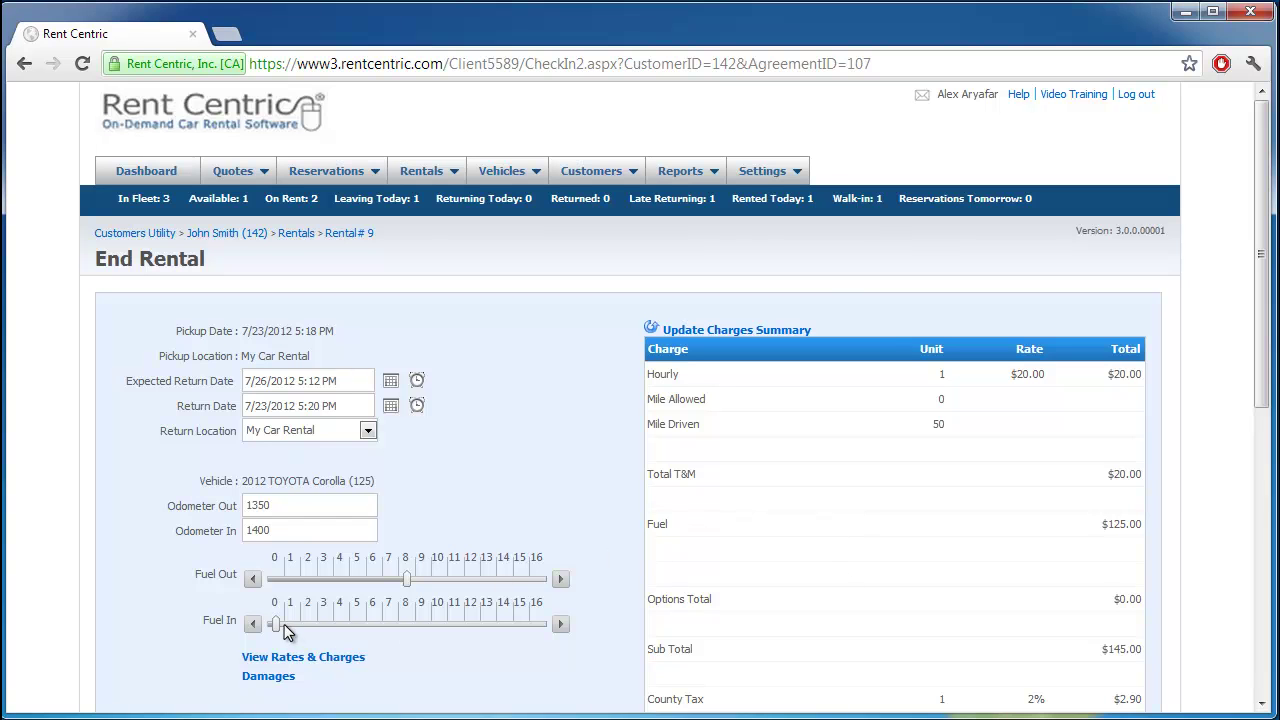
pyautogui.moveTo(284, 624); pyautogui.dragTo(406, 626)
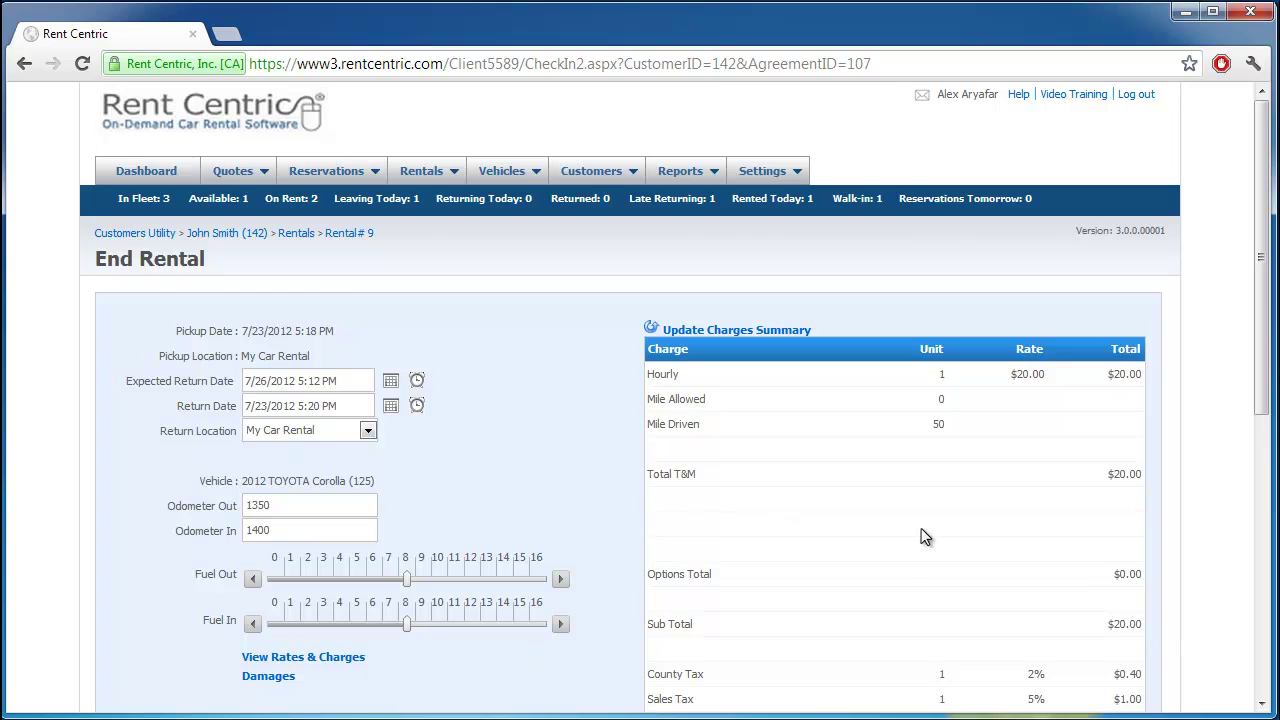
pyautogui.scroll(-3, 922, 535)
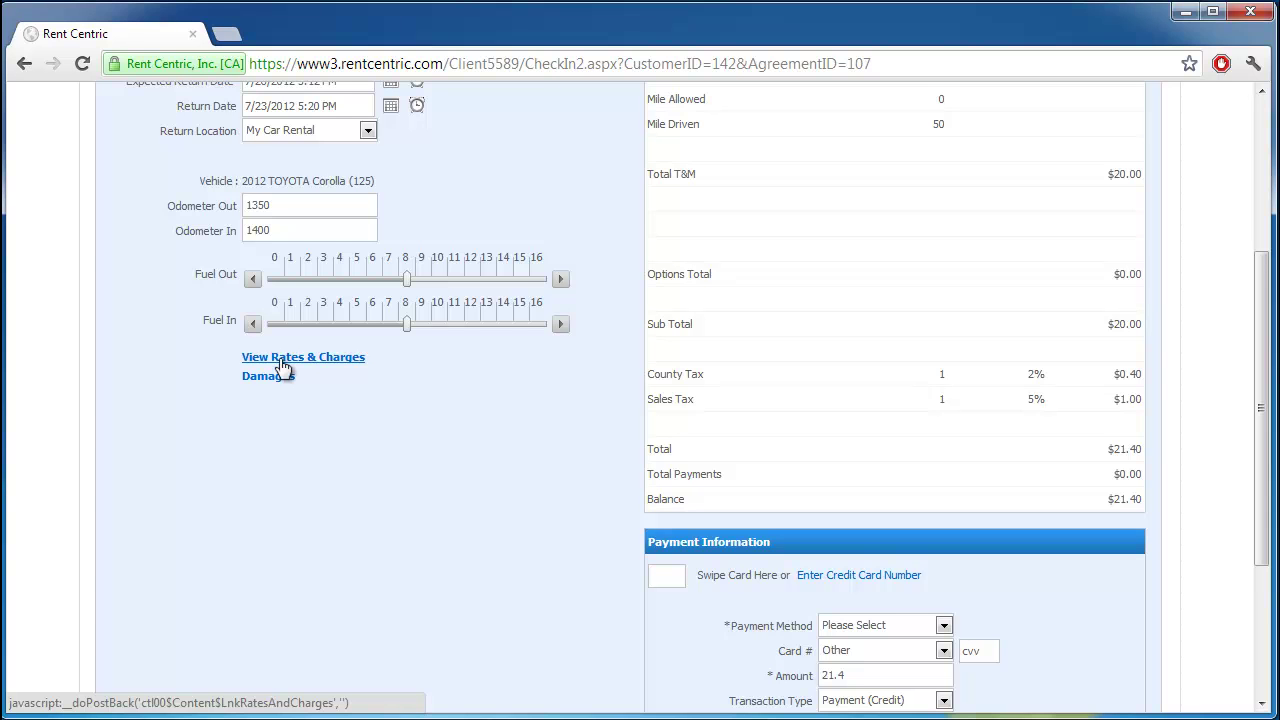
pyautogui.scroll(-2, 281, 362)
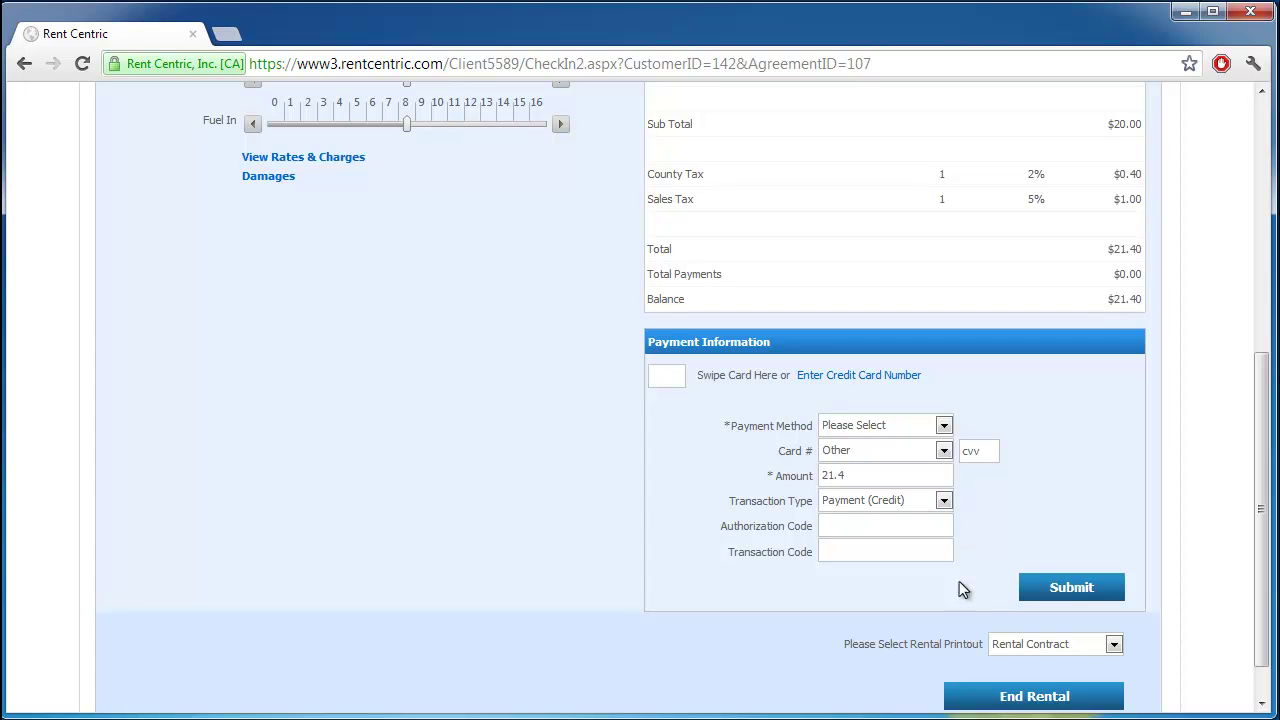
# Step: Choose Cash as the payment method for the $21.40 balance
pyautogui.click(912, 426)
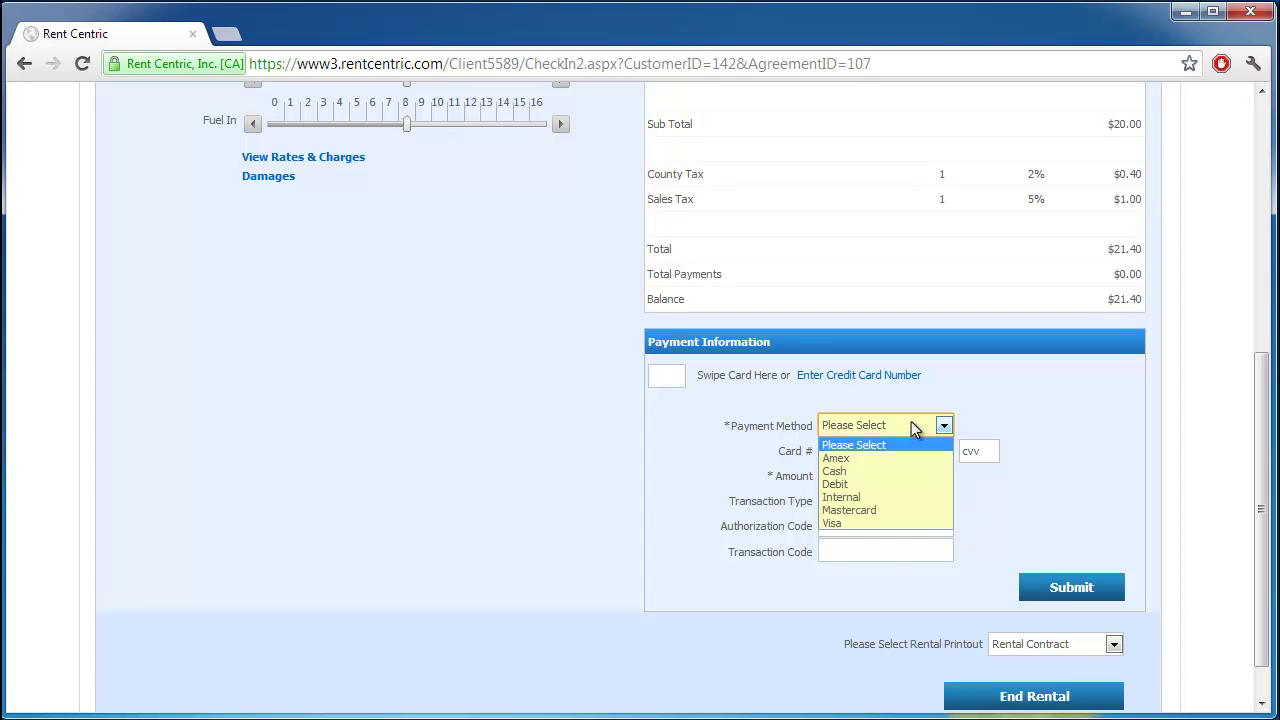
pyautogui.click(876, 470)
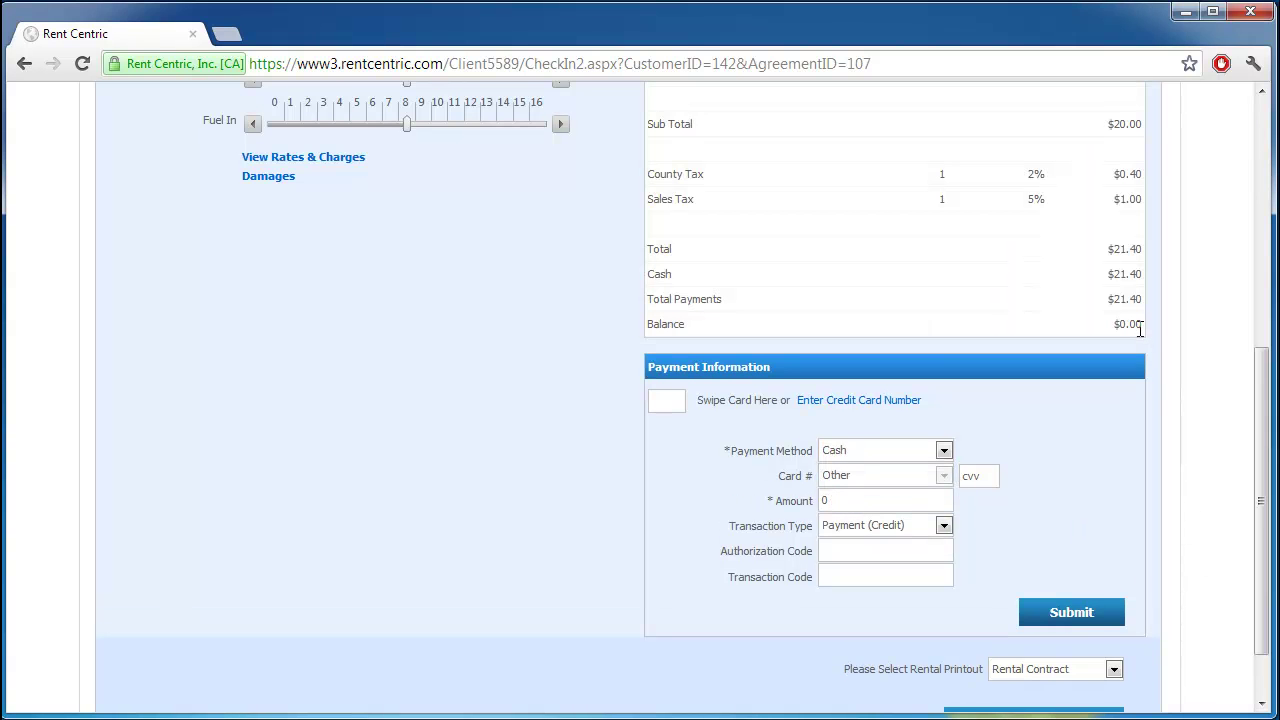
pyautogui.moveTo(1141, 325); pyautogui.dragTo(655, 325)
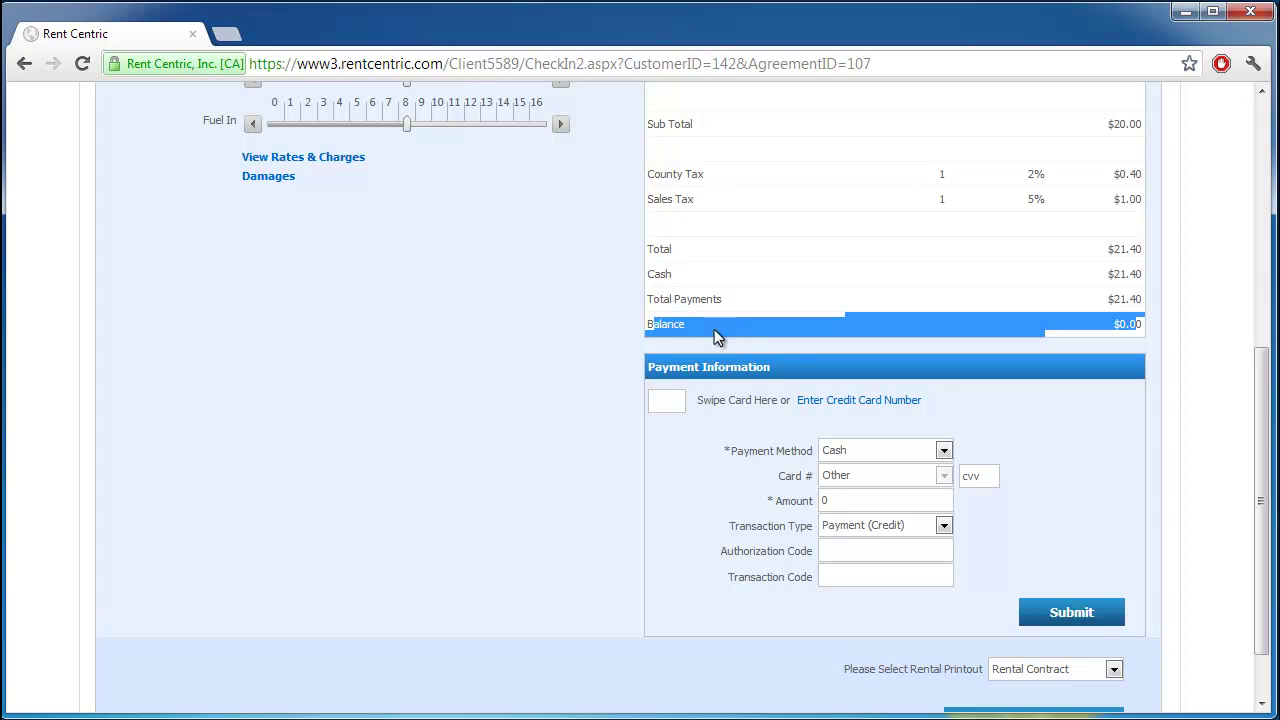
pyautogui.click(766, 344)
# Step: End the rental to display final Agreement #9 with a $0.00 balance
pyautogui.scroll(-1, 1133, 493)
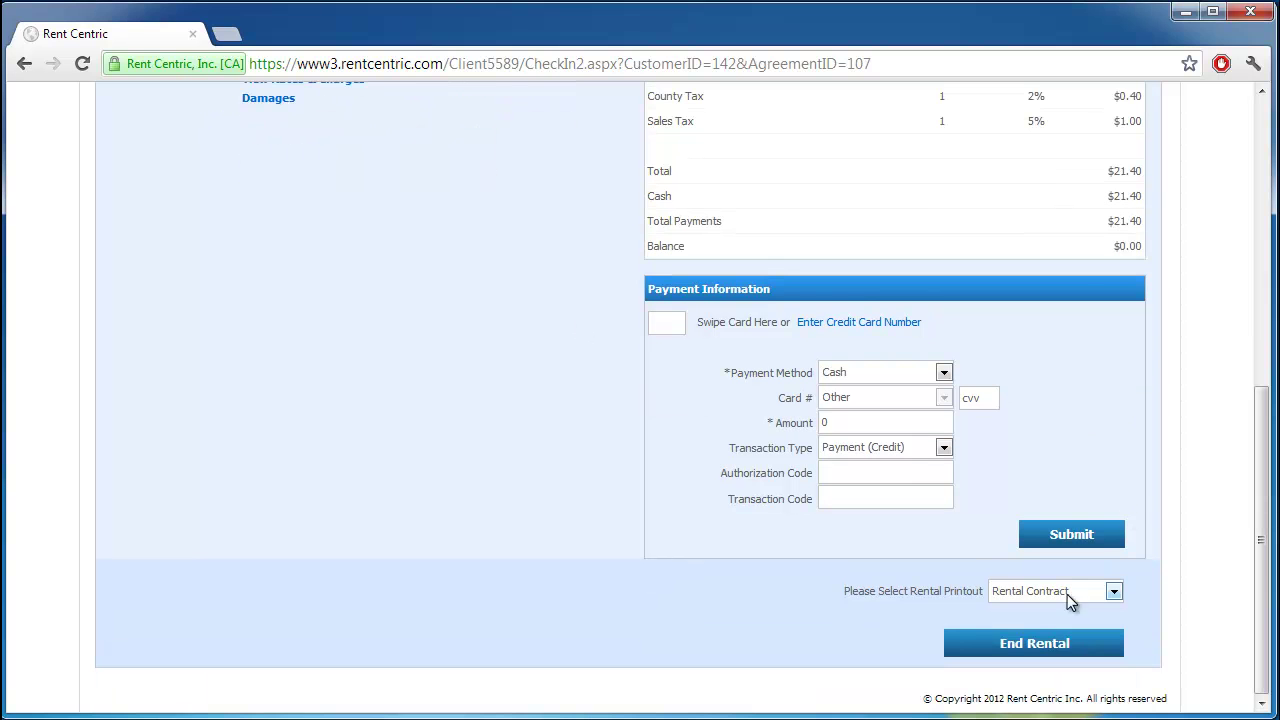
pyautogui.click(1051, 639)
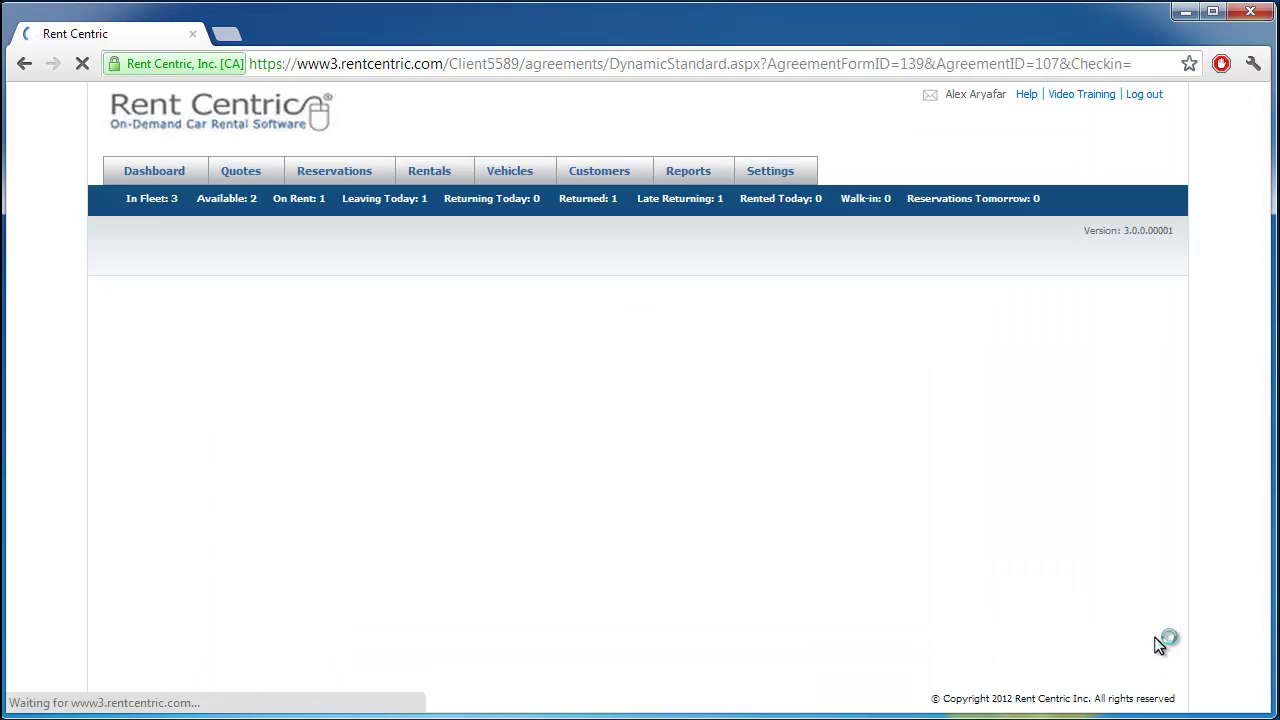
pyautogui.scroll(-2, 1160, 645)
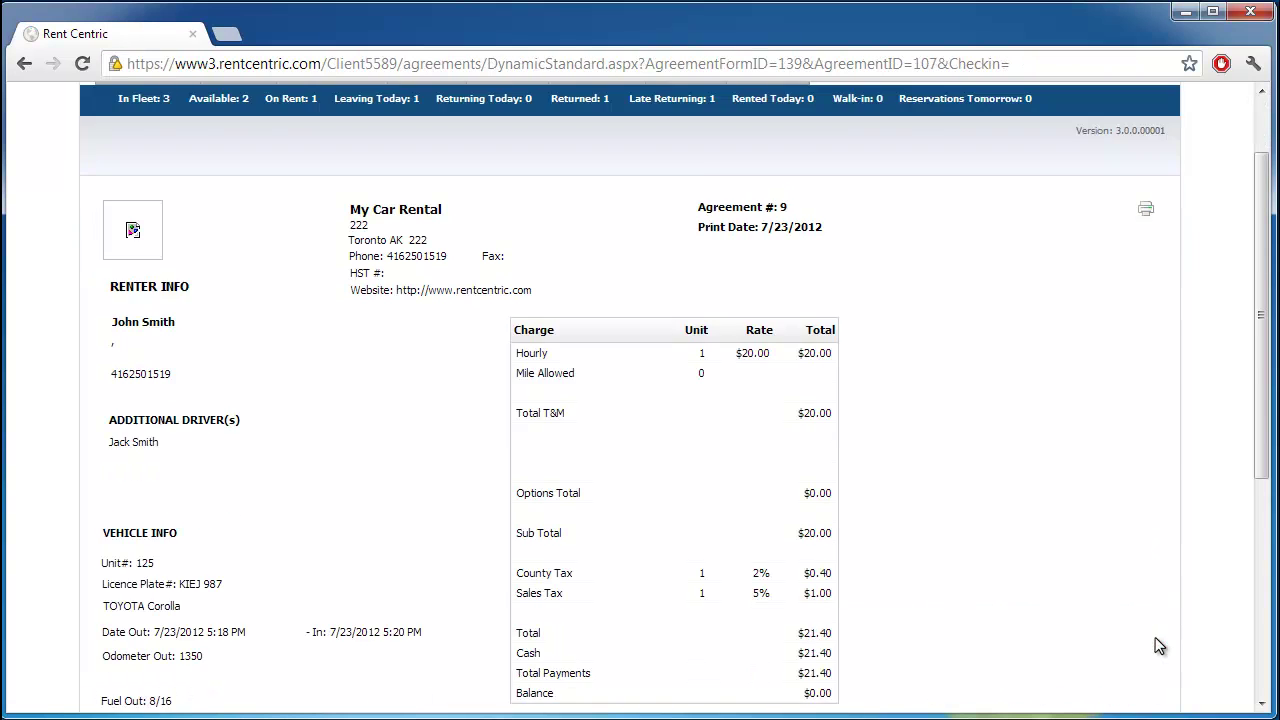